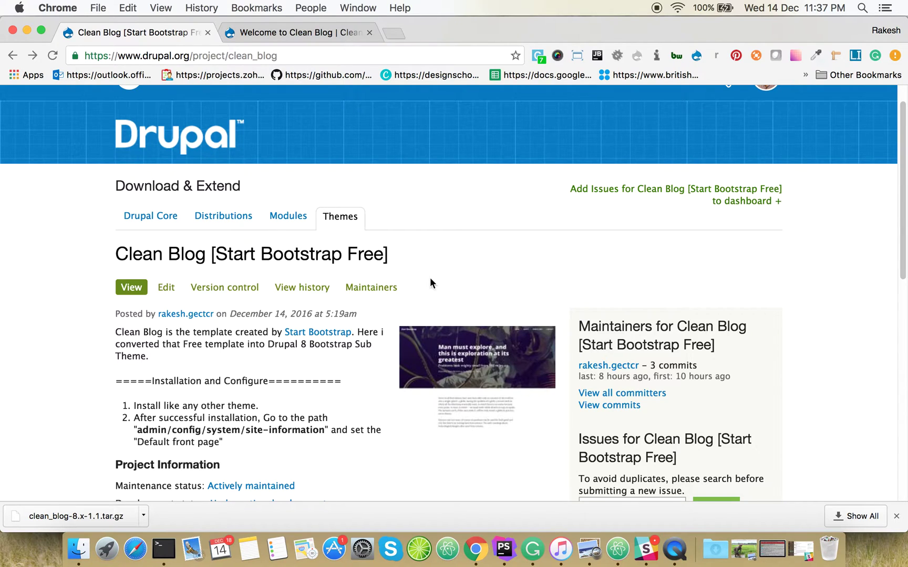
Step: Scroll the Clean Blog project page and bring up the options for the Start Bootstrap credit link
scroll(430, 283, down, 3)
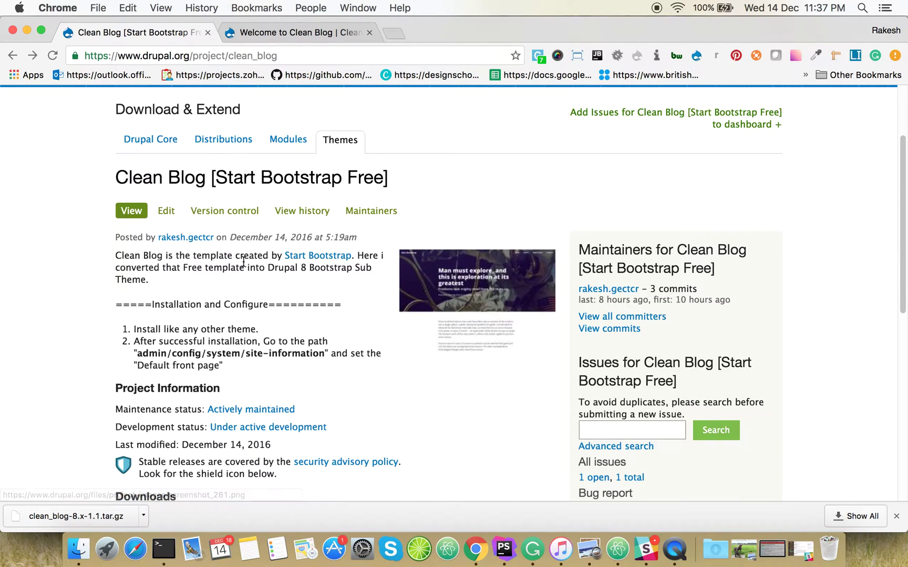
scroll(203, 239, down, 2)
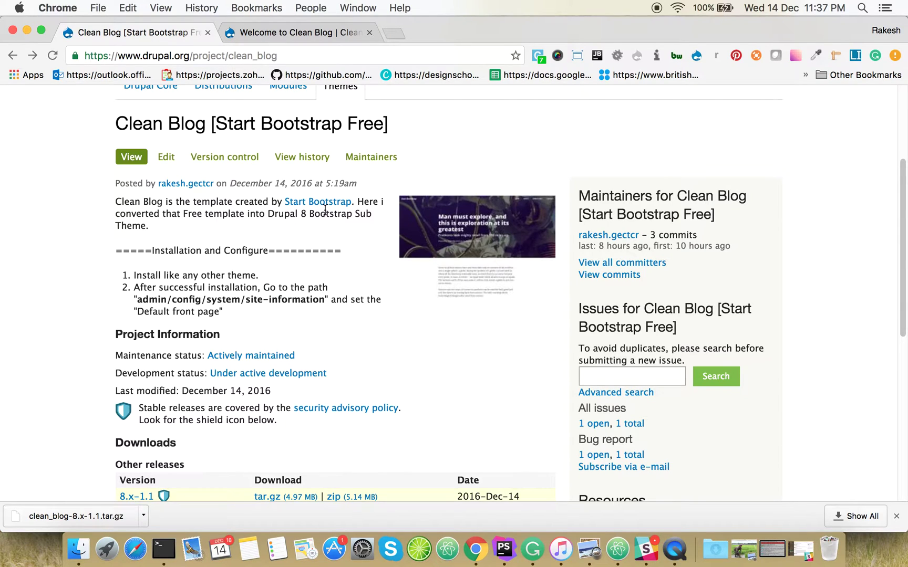
right_click(308, 202)
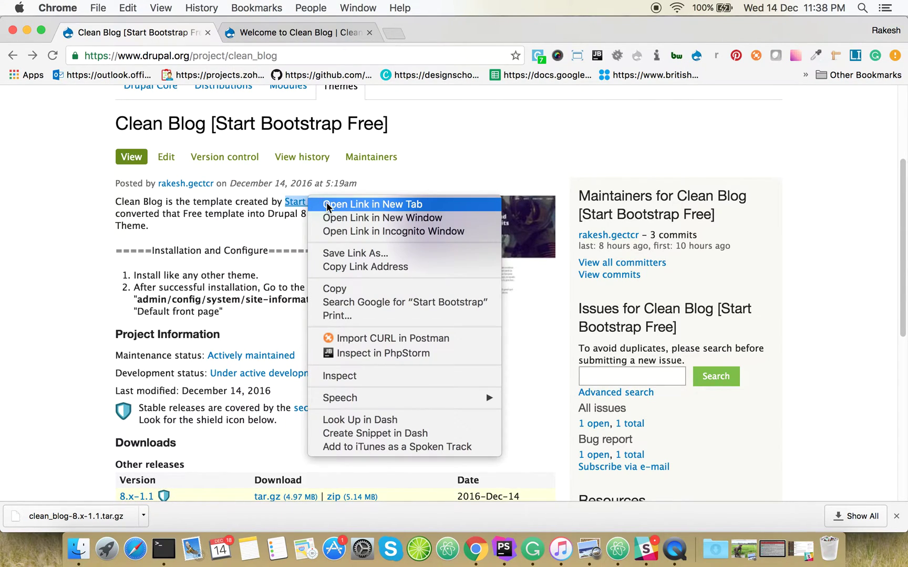
Step: Open startbootstrap.com's Clean Blog template in a new tab, browse it, then return to Drupal.org
click(327, 205)
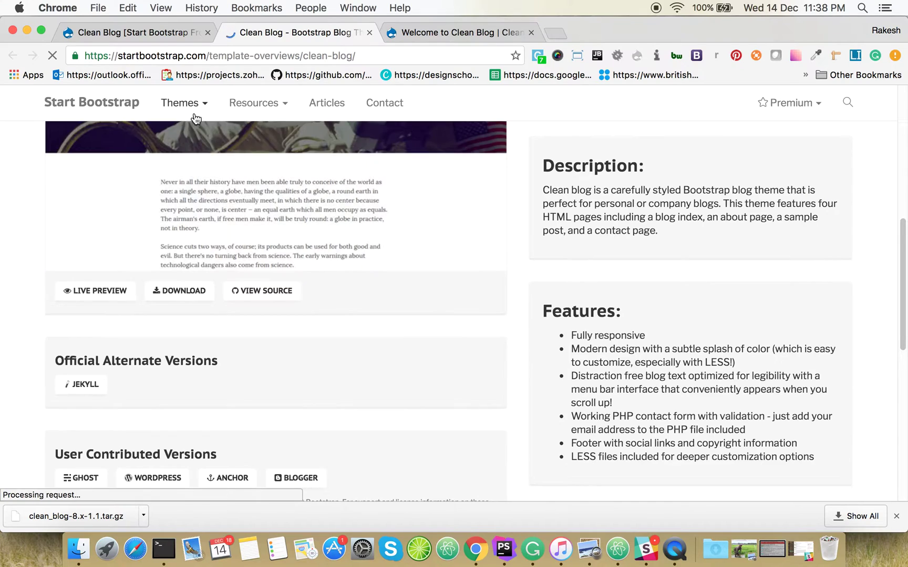
scroll(192, 118, up, 1)
click(167, 33)
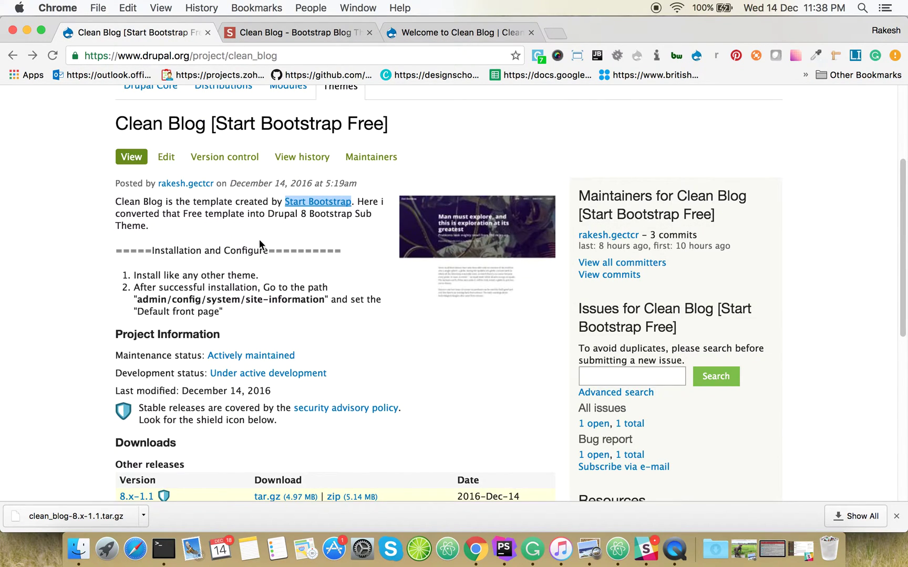
click(293, 33)
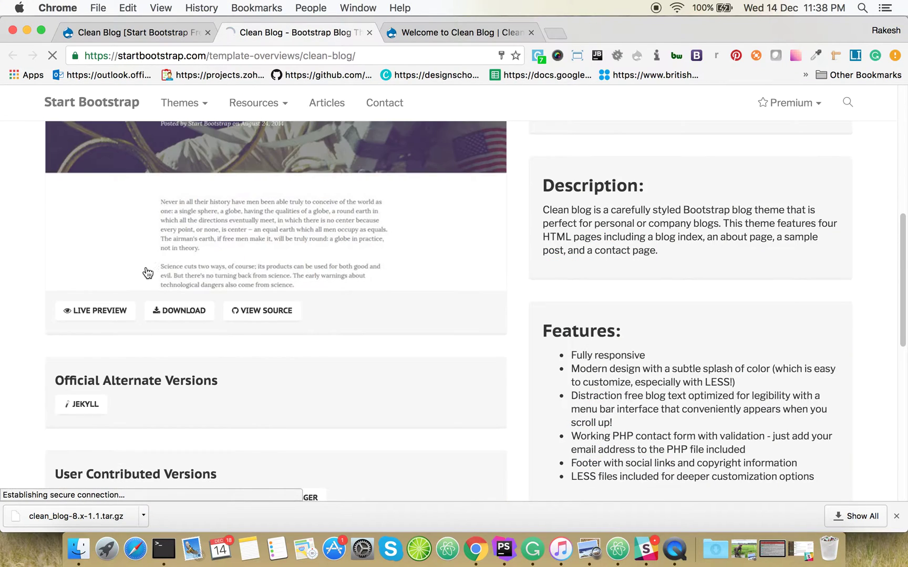
scroll(267, 333, down, 10)
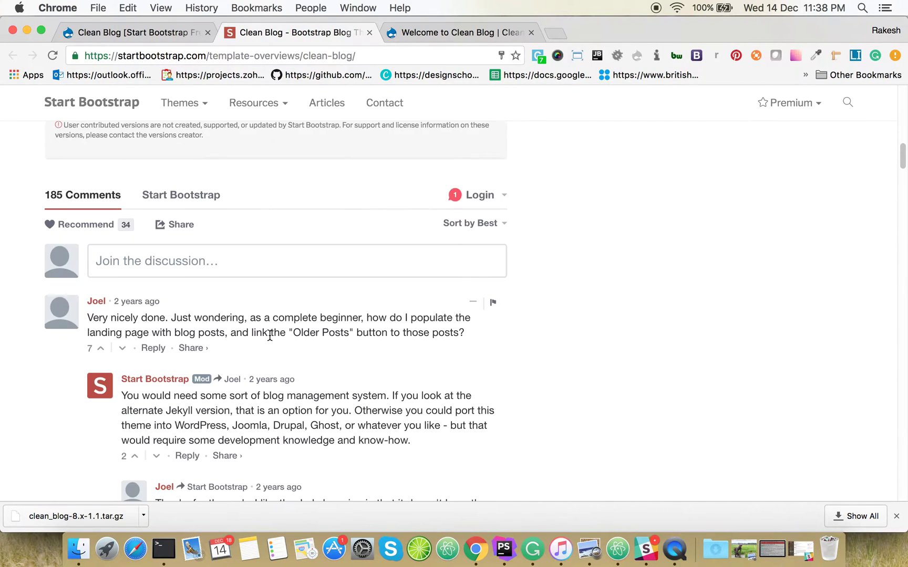
scroll(158, 336, down, 1)
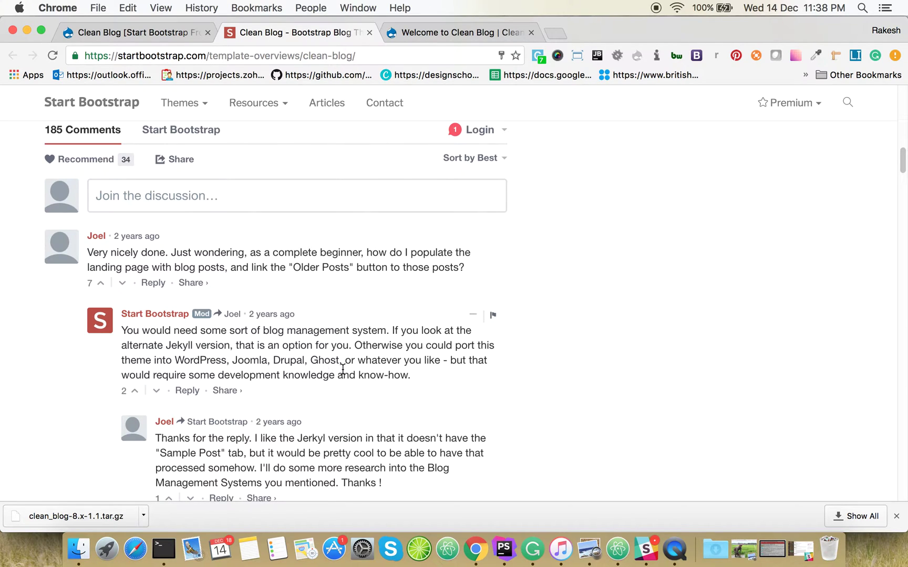
scroll(326, 207, up, 5)
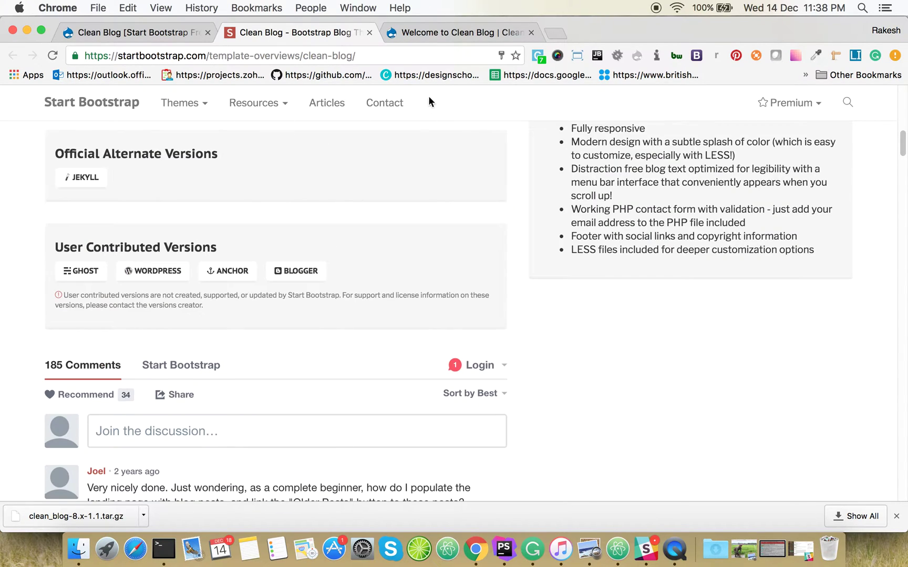
click(174, 35)
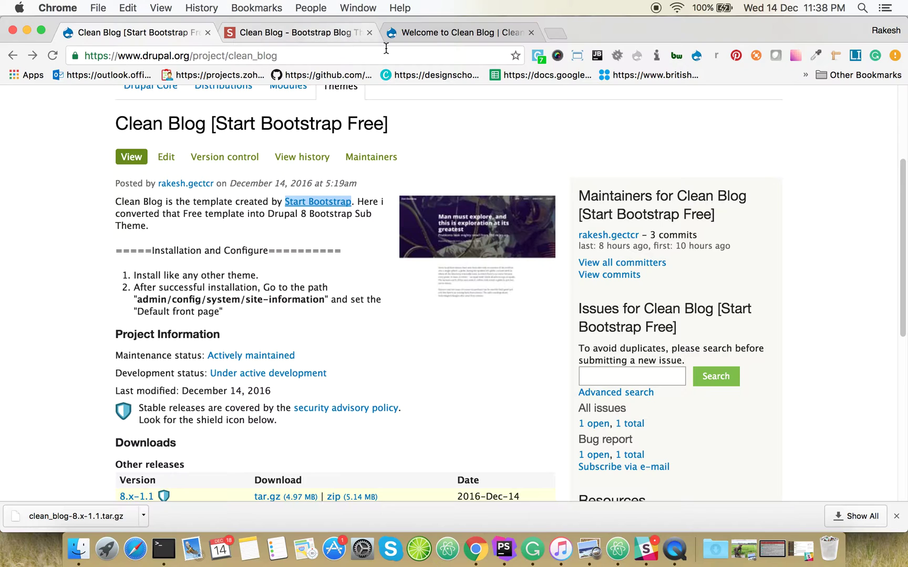
Step: Switch to the local localhost/d8-theme Welcome to Clean Blog tab, then bring Terminal forward
scroll(256, 348, down, 5)
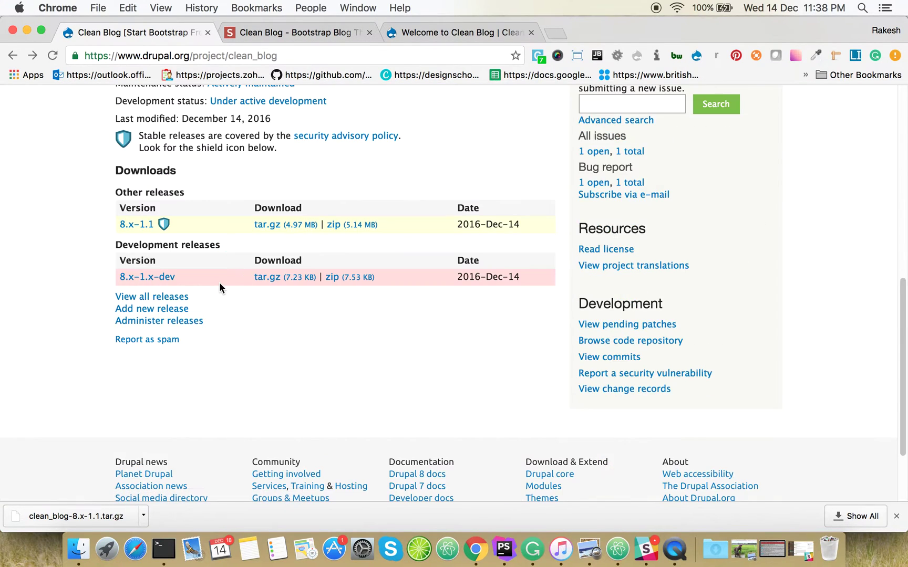
scroll(219, 283, up, 2)
scroll(274, 240, up, 2)
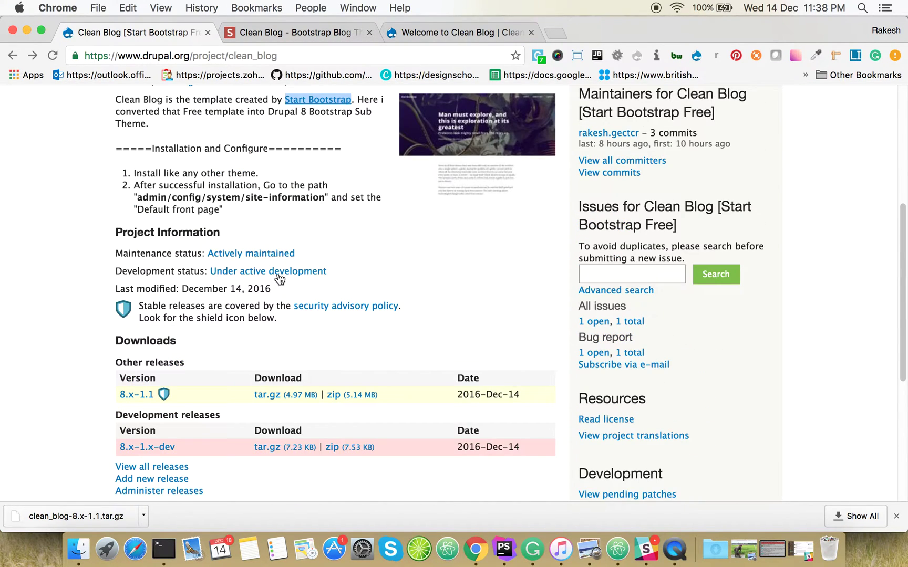
click(462, 32)
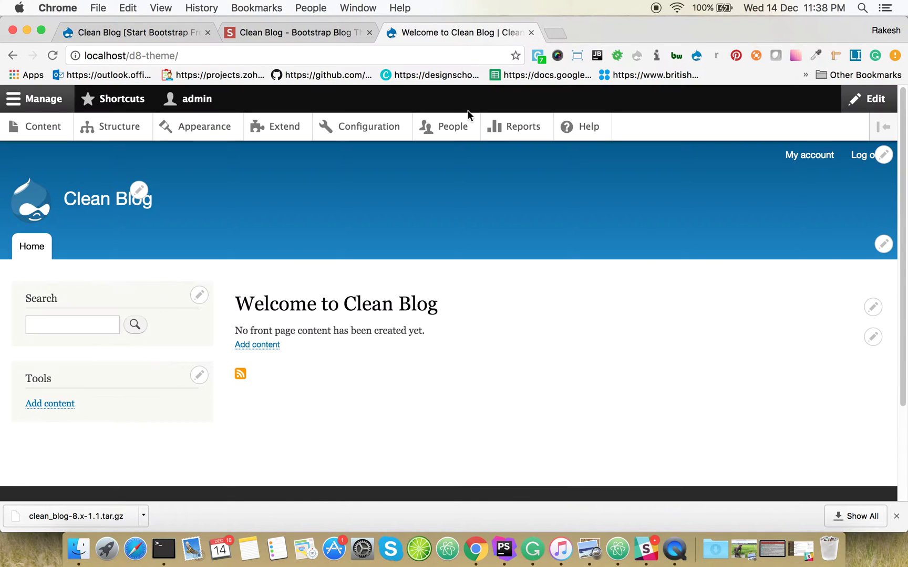
click(164, 549)
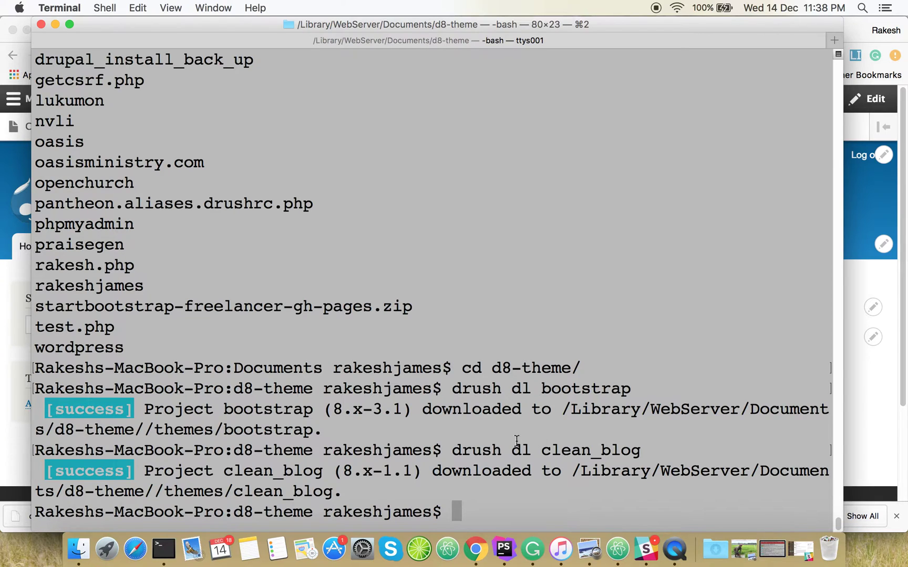
Step: After checking the drush dl output for bootstrap and clean_blog, return to Chrome
click(475, 549)
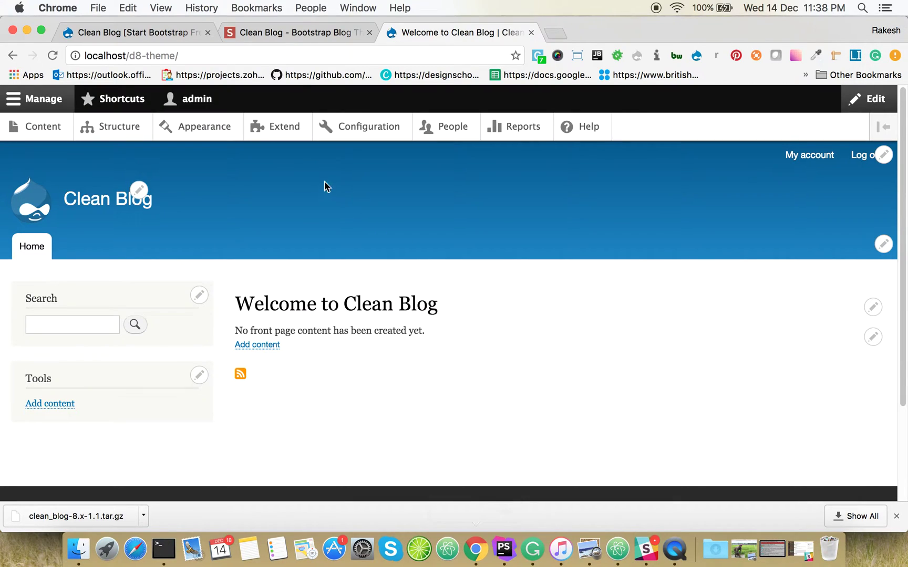
Step: On the Appearance page, install Clean Blog 8.x-1.1 and set it as the default theme
click(207, 137)
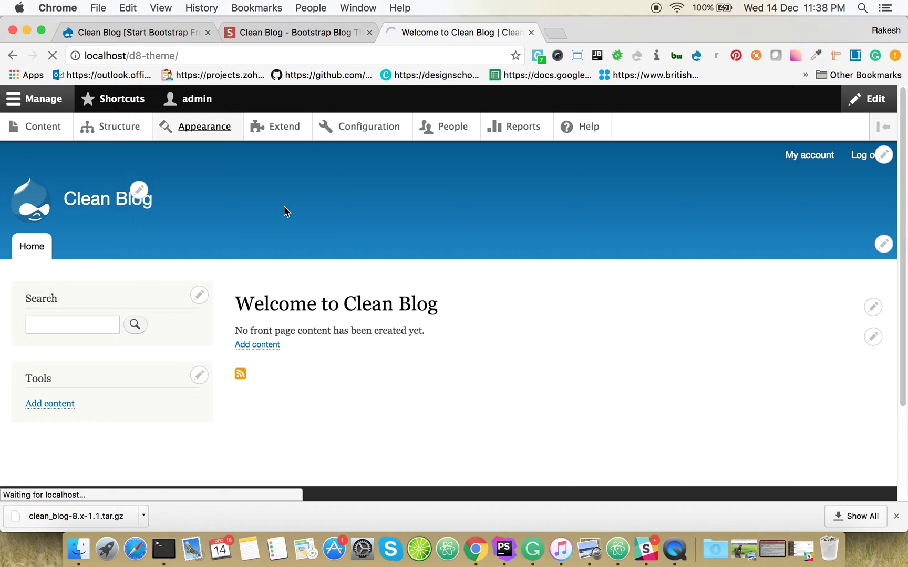
scroll(288, 221, down, 10)
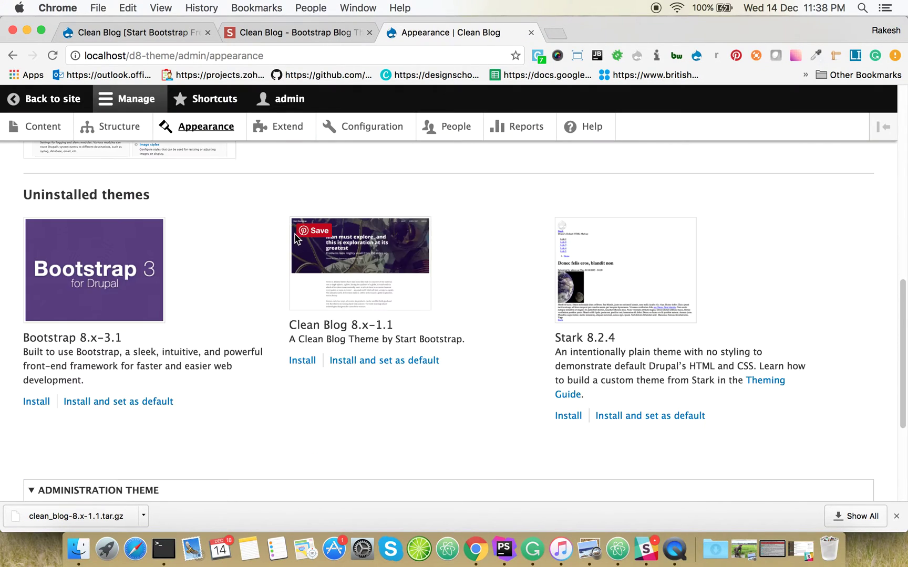
scroll(295, 239, down, 5)
scroll(243, 281, up, 4)
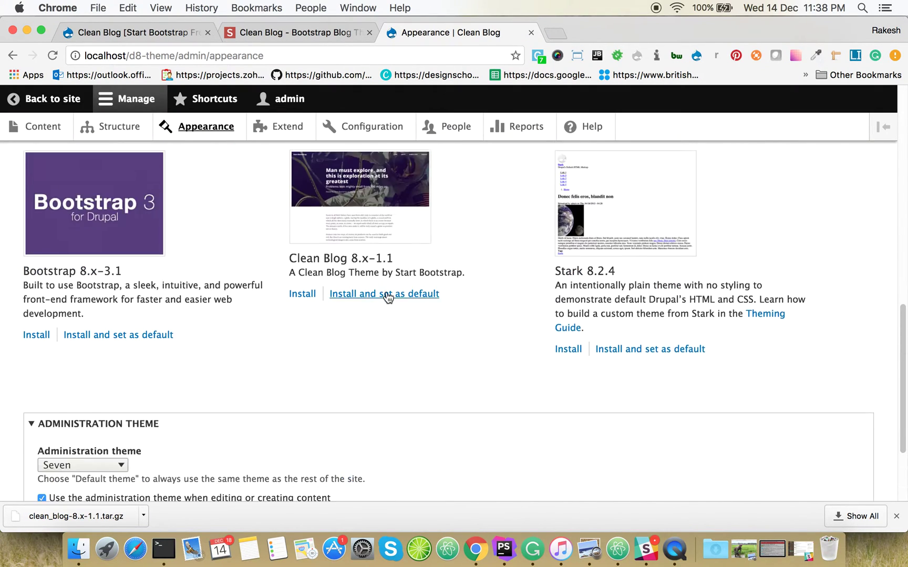
scroll(387, 297, up, 1)
click(377, 330)
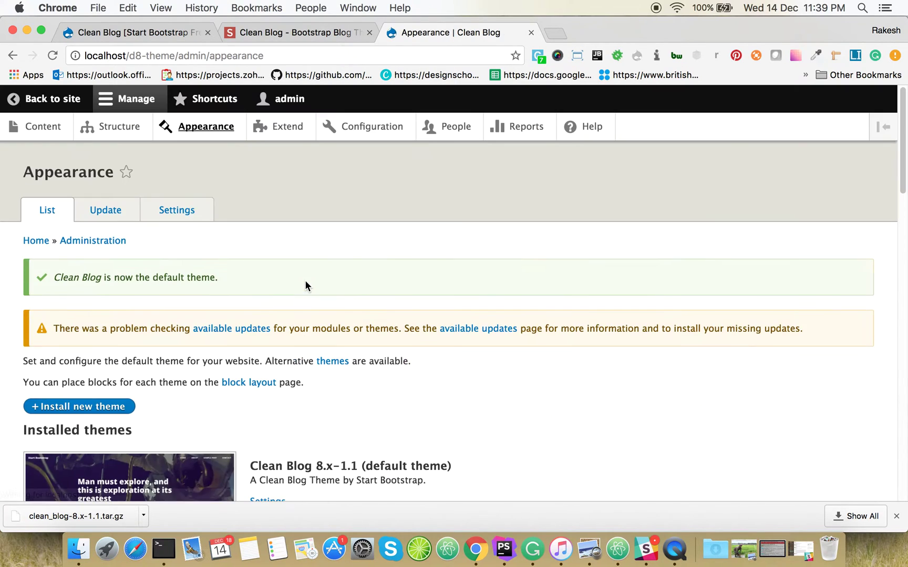
scroll(294, 286, down, 5)
scroll(274, 270, up, 5)
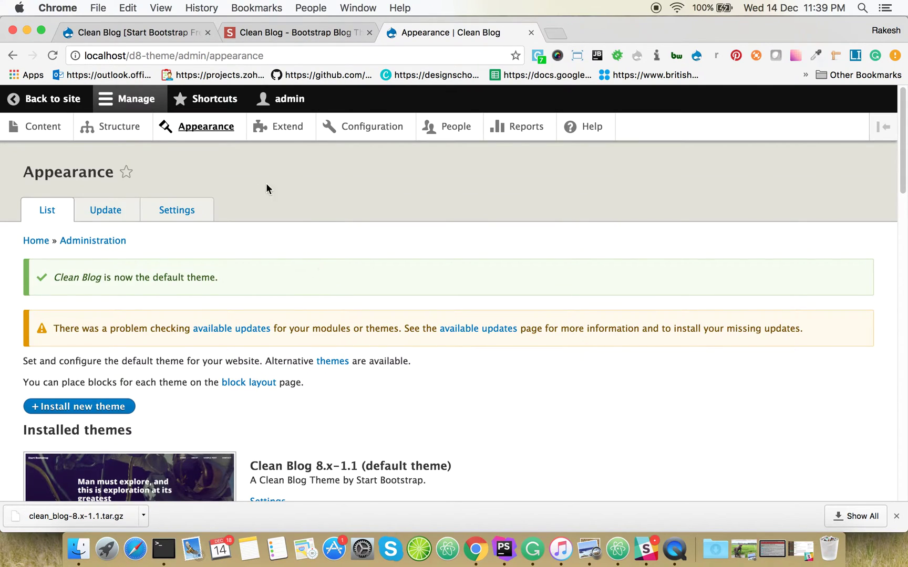
Step: In Basic site settings, replace 'node' with /blogs-home as the default front page and save
click(378, 129)
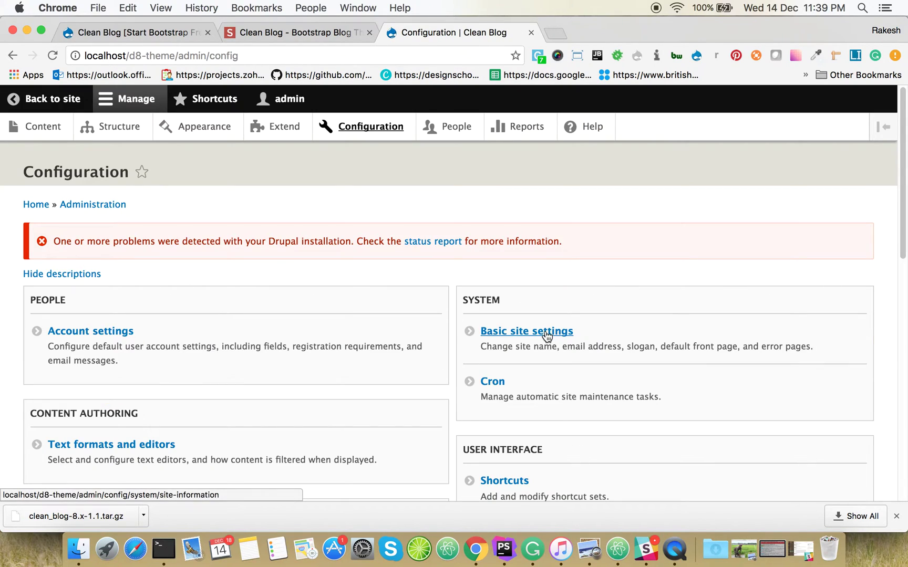
click(546, 332)
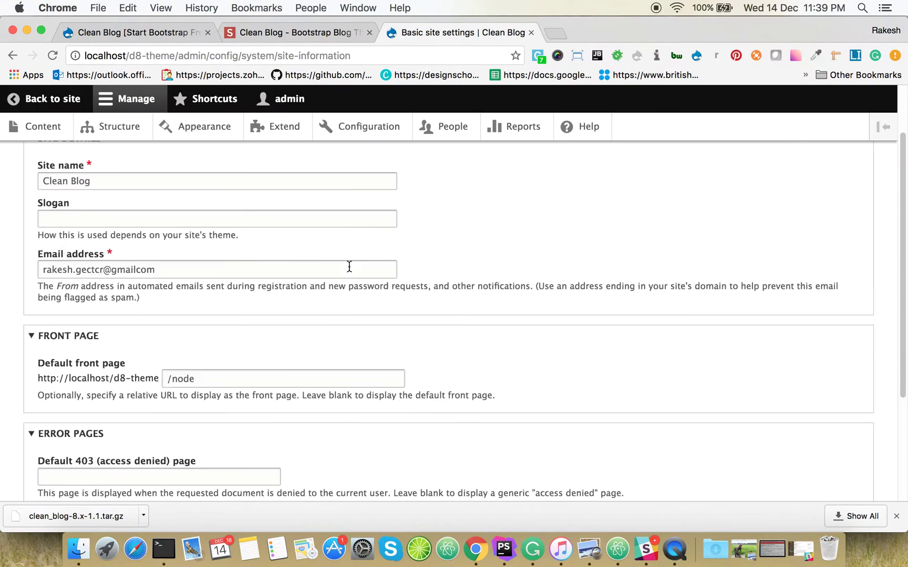
scroll(235, 312, down, 1)
double_click(220, 378)
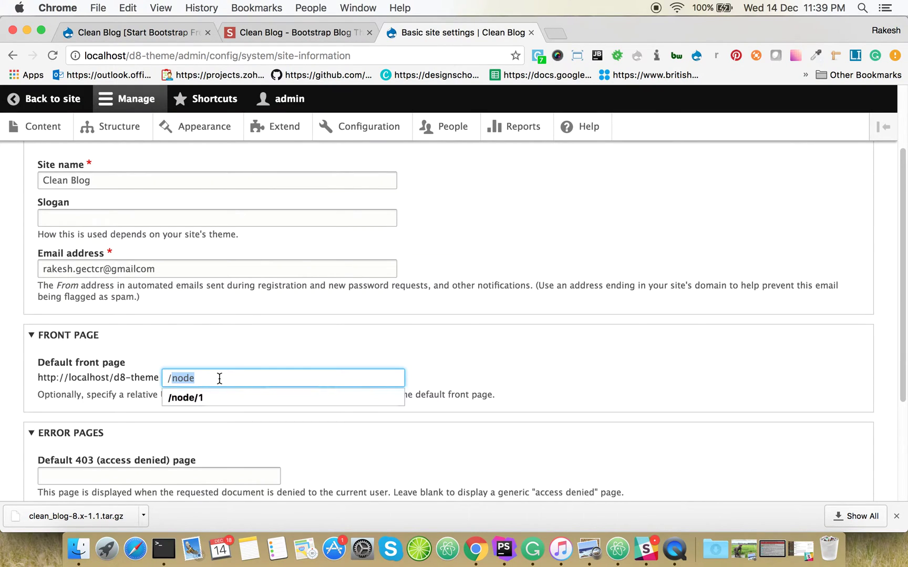
key(BackSpace)
key(Down)
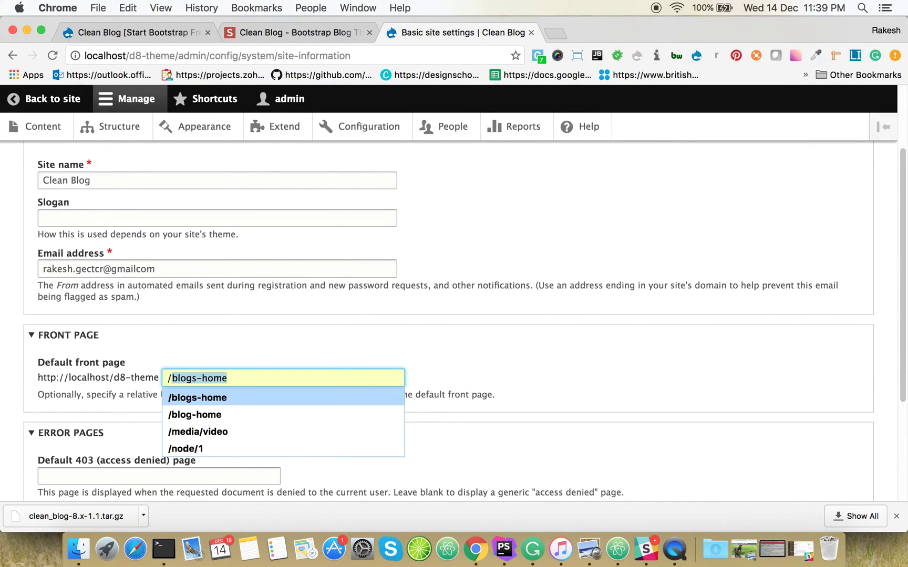
key(Return)
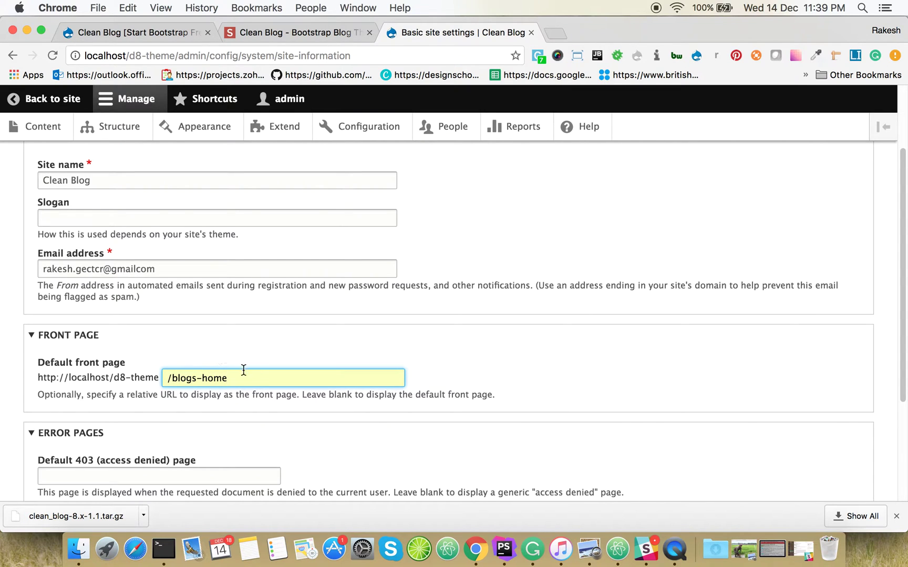
scroll(231, 400, down, 3)
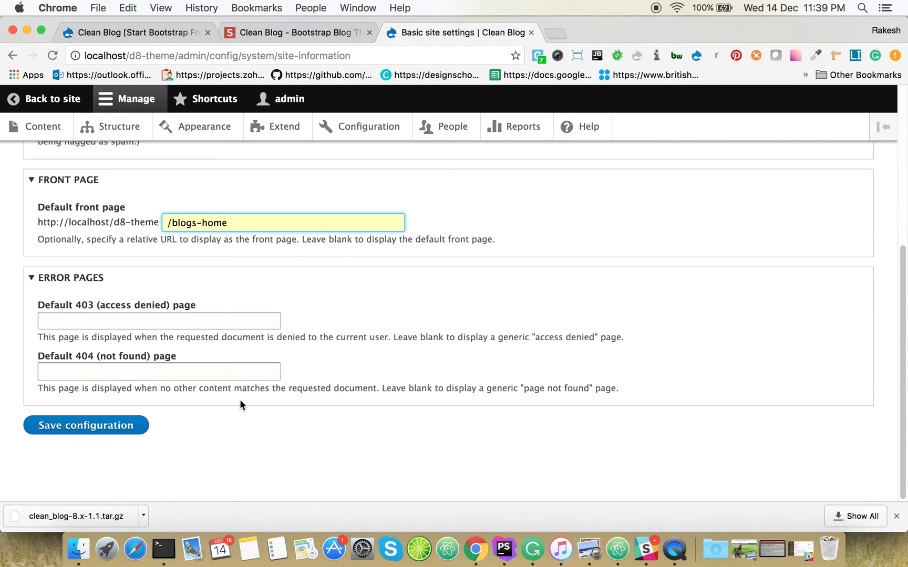
scroll(219, 403, up, 5)
scroll(220, 401, down, 3)
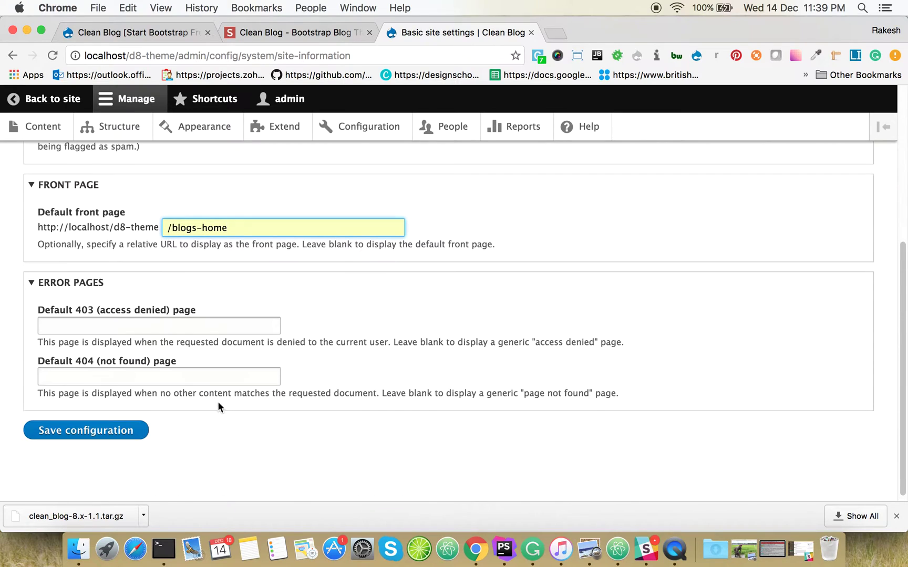
click(94, 432)
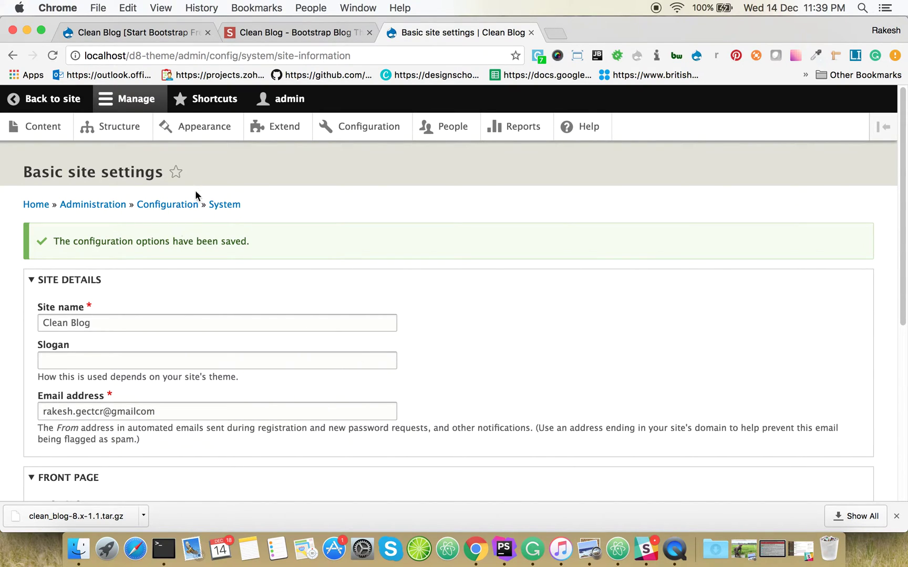
click(71, 100)
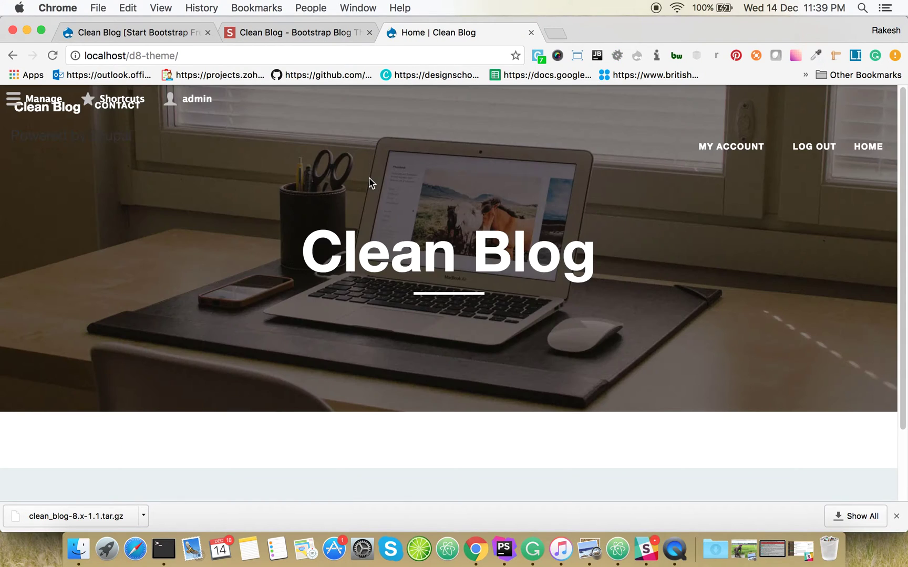
Step: From the Clean Blog home page, go to the admin overview and open Structure
scroll(368, 189, down, 3)
scroll(549, 279, up, 3)
scroll(462, 261, down, 3)
scroll(462, 261, up, 3)
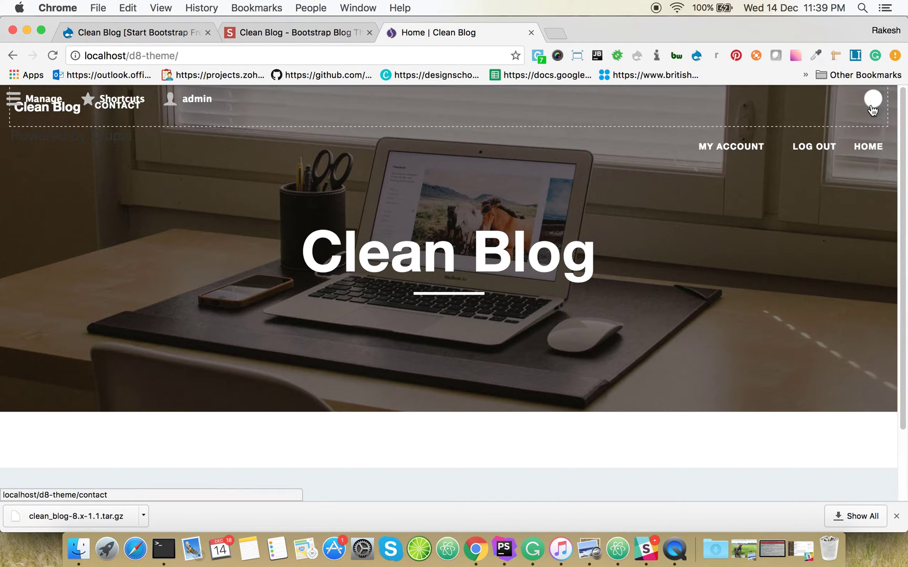
click(40, 101)
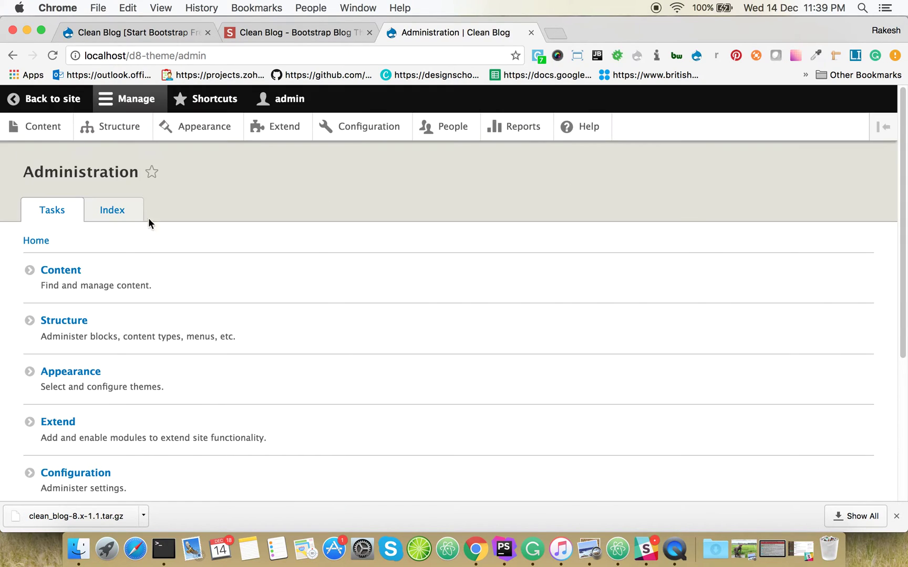
click(69, 325)
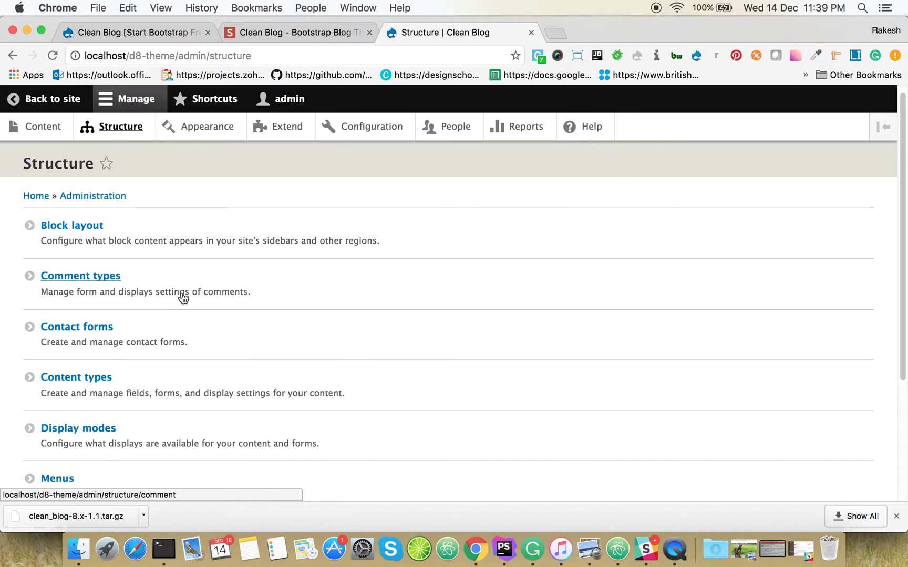
Step: In Block layout, set Breadcrumbs, Footer menu, User account menu and Powered by Drupal to '- None -' and save
click(69, 230)
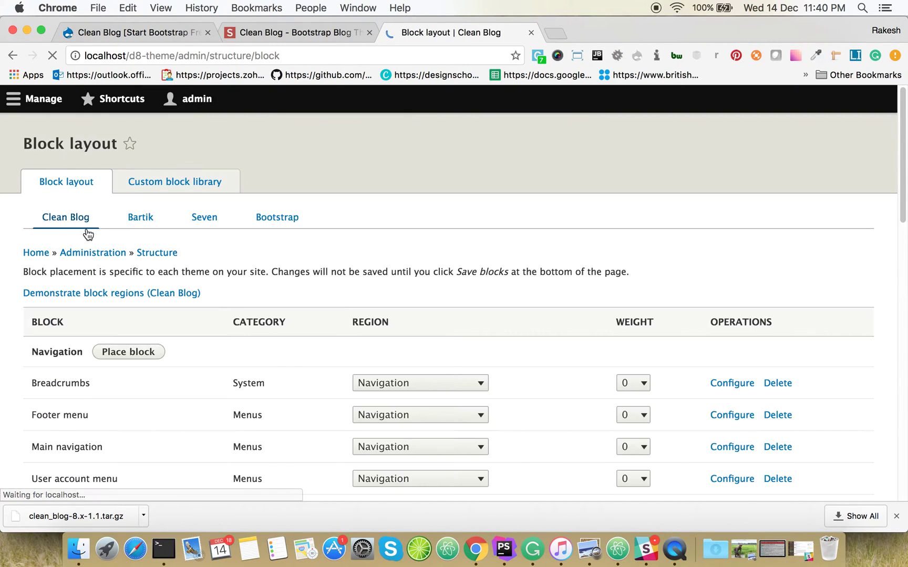
scroll(732, 360, down, 3)
scroll(732, 360, down, 1)
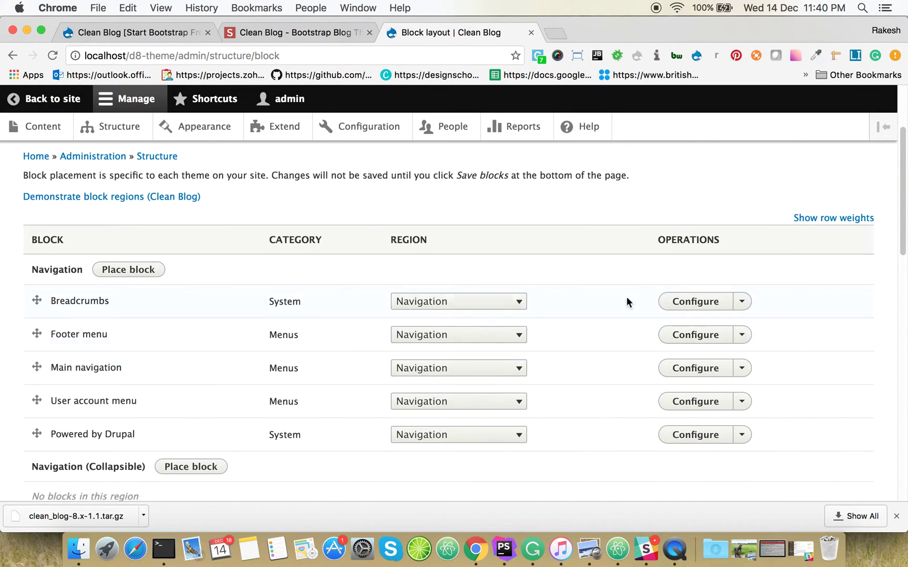
click(518, 304)
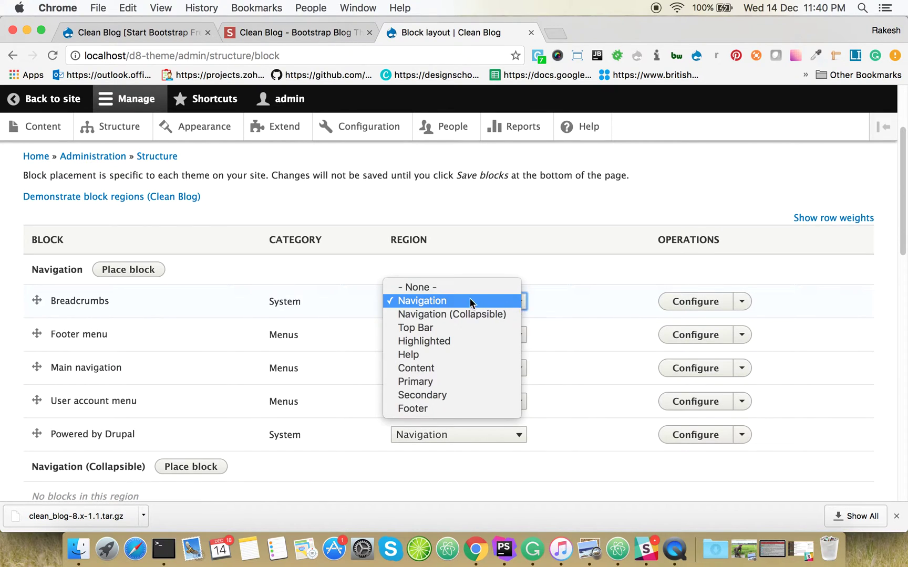
click(449, 286)
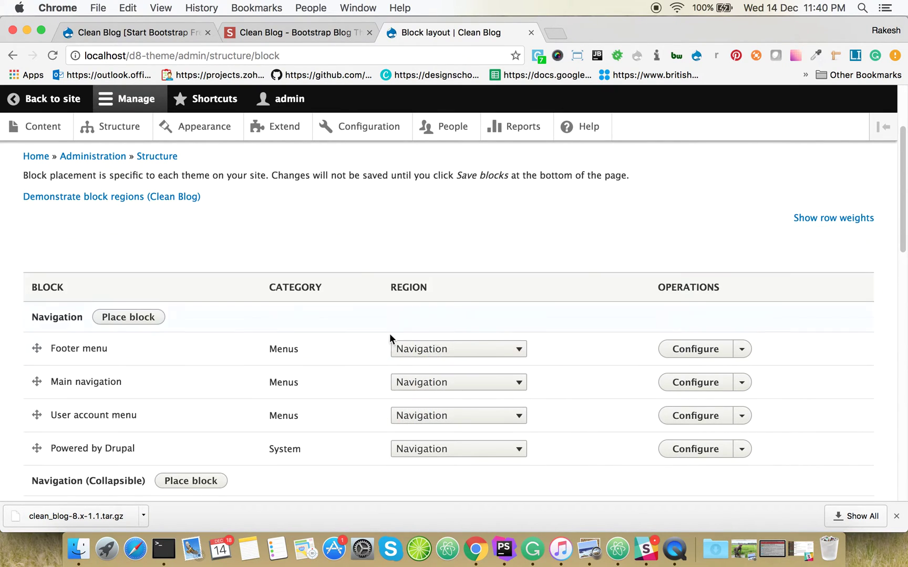
click(494, 347)
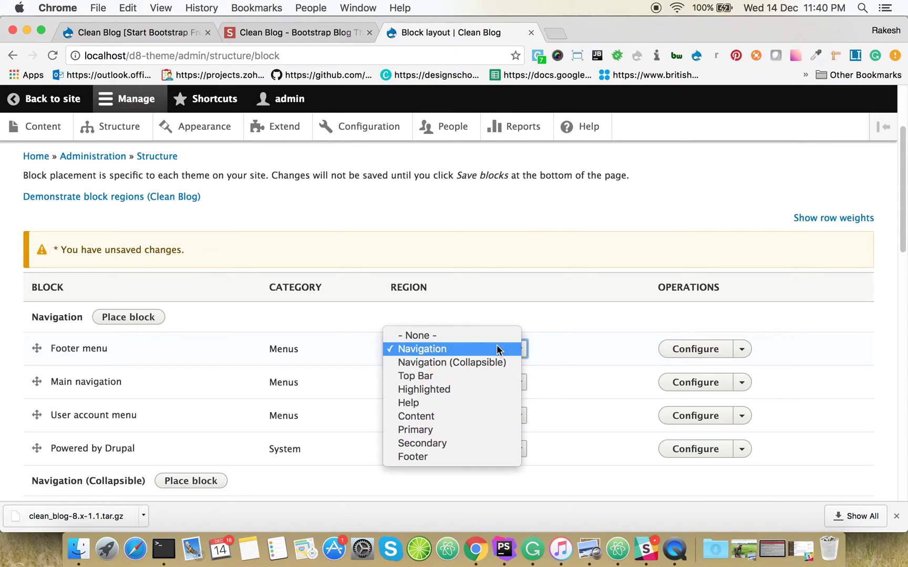
click(483, 337)
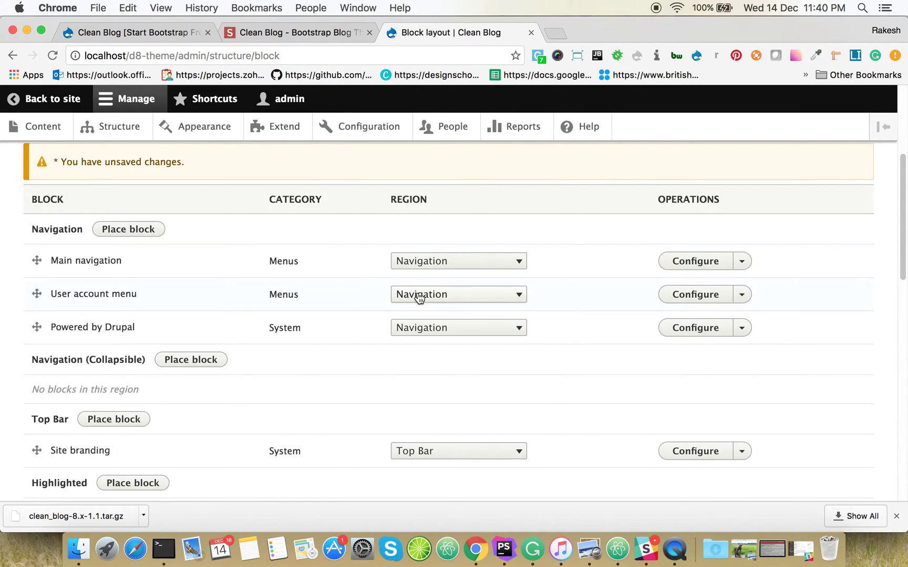
click(508, 297)
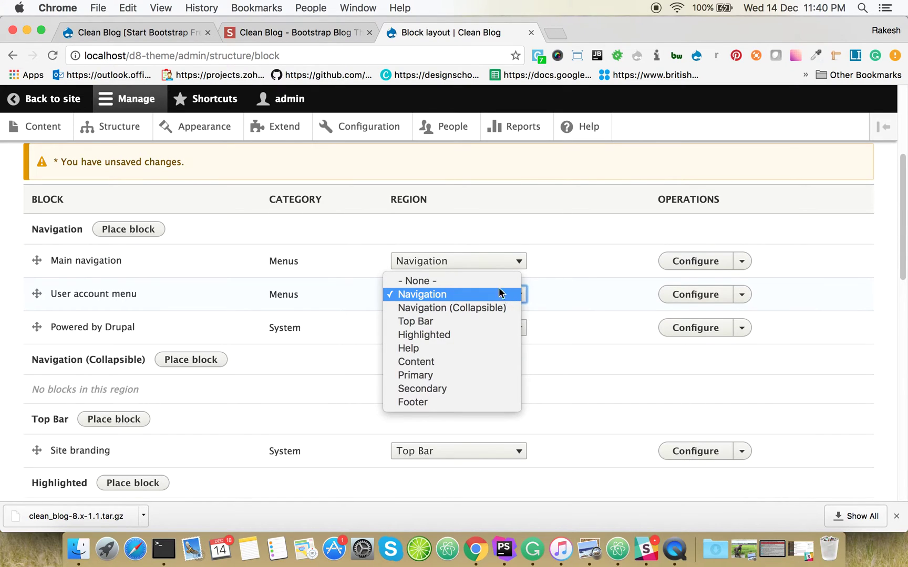
click(496, 281)
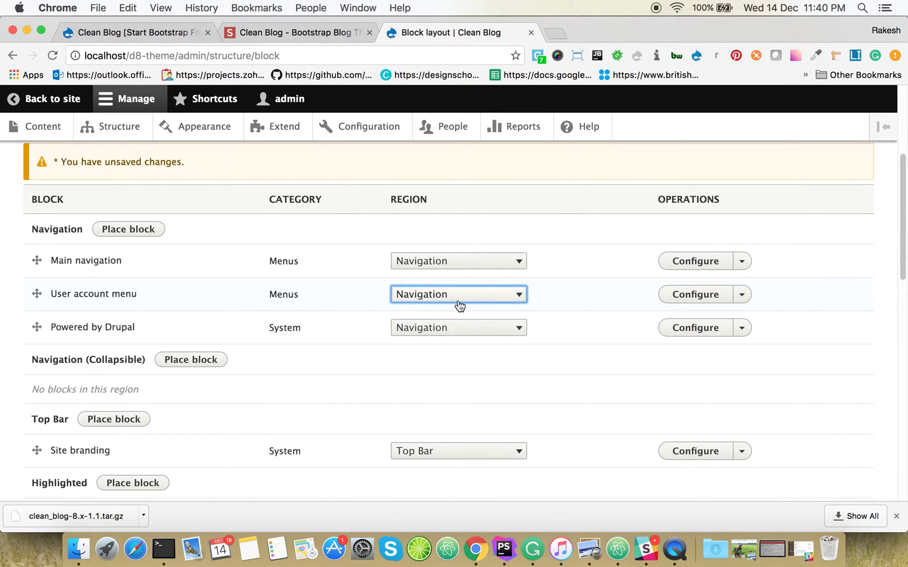
click(490, 301)
click(481, 279)
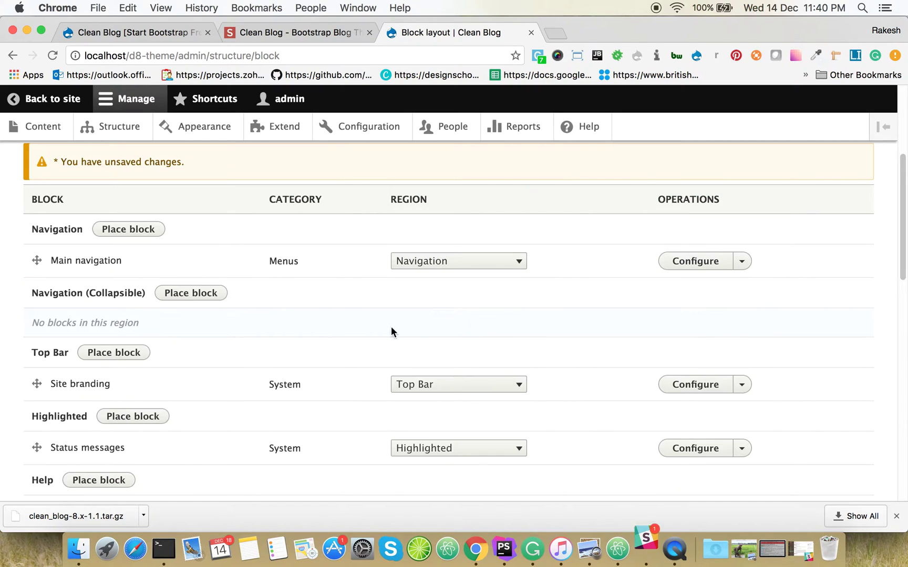
scroll(286, 331, down, 10)
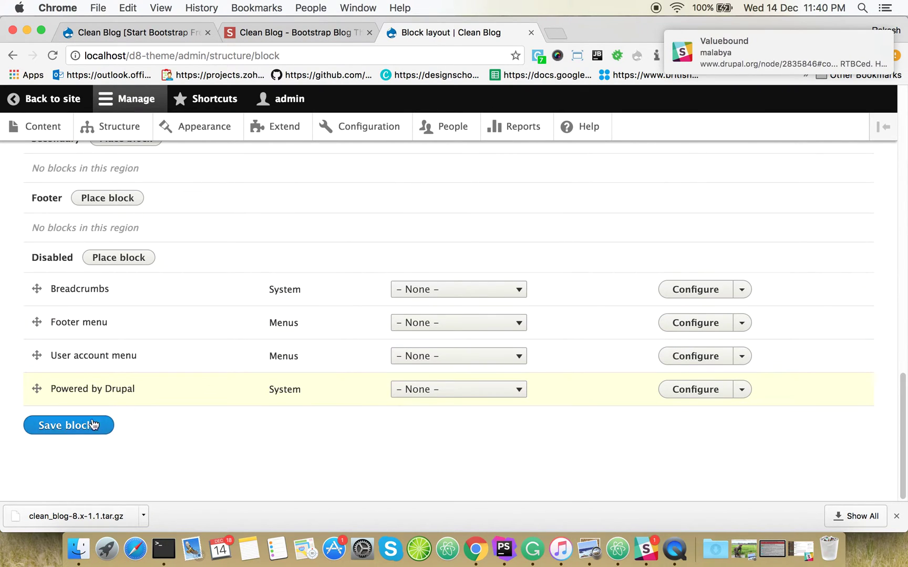
click(93, 425)
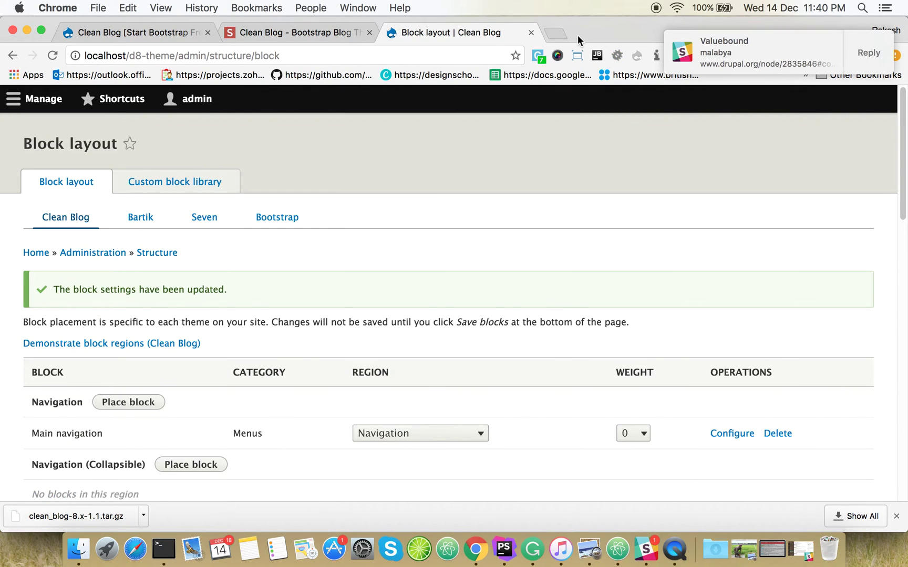
Step: Check the home page's Home-only navigation, then go back to the Administration overview
click(50, 99)
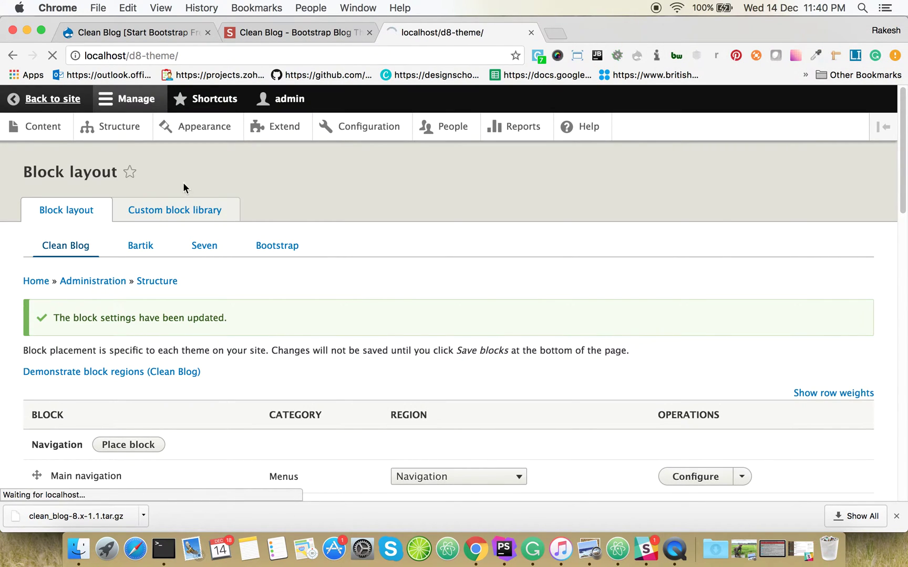
scroll(351, 298, down, 3)
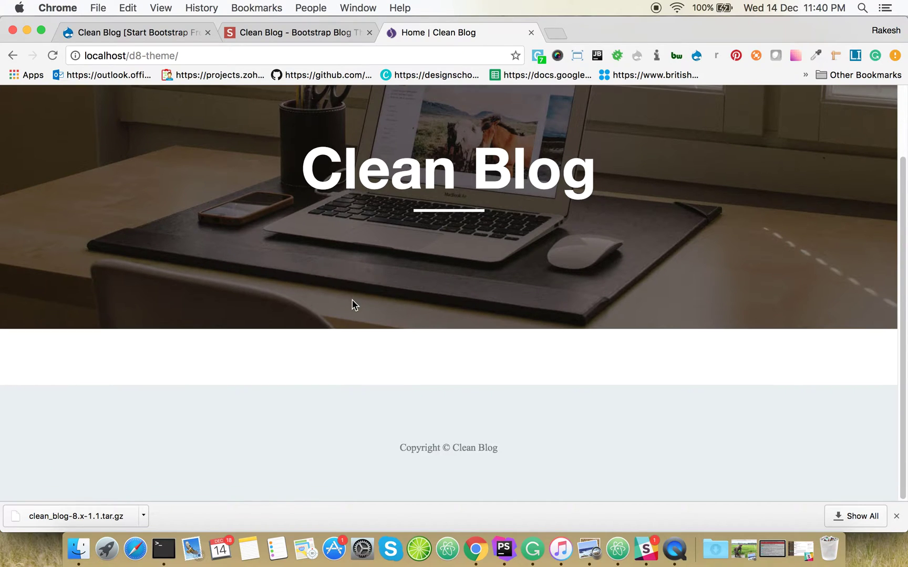
scroll(355, 305, up, 3)
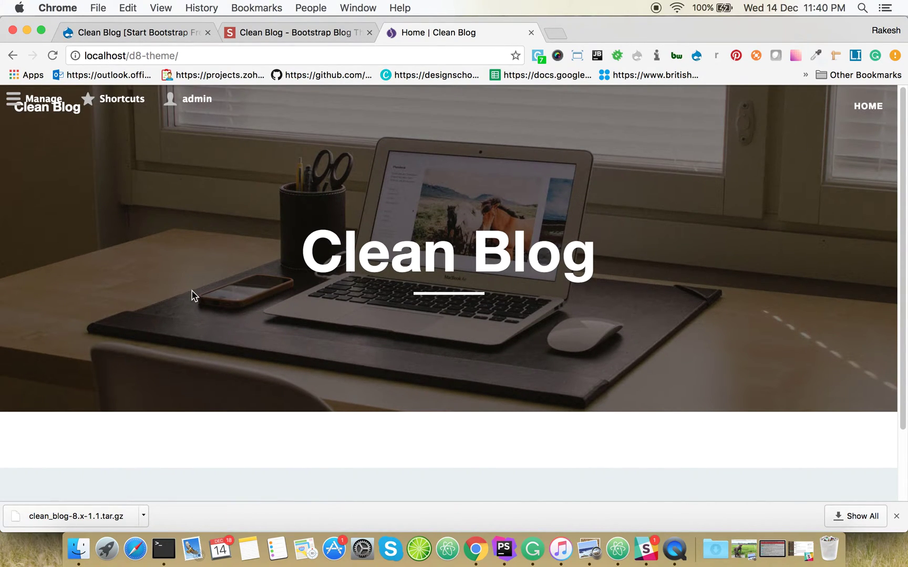
click(46, 100)
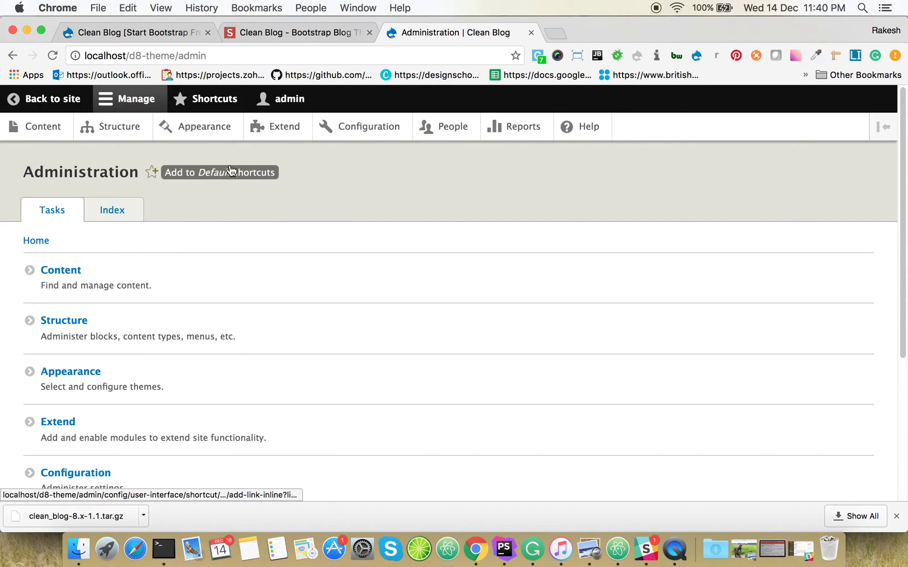
Step: Open Structure from the admin overview and open Contact forms in a new tab
scroll(115, 276, down, 2)
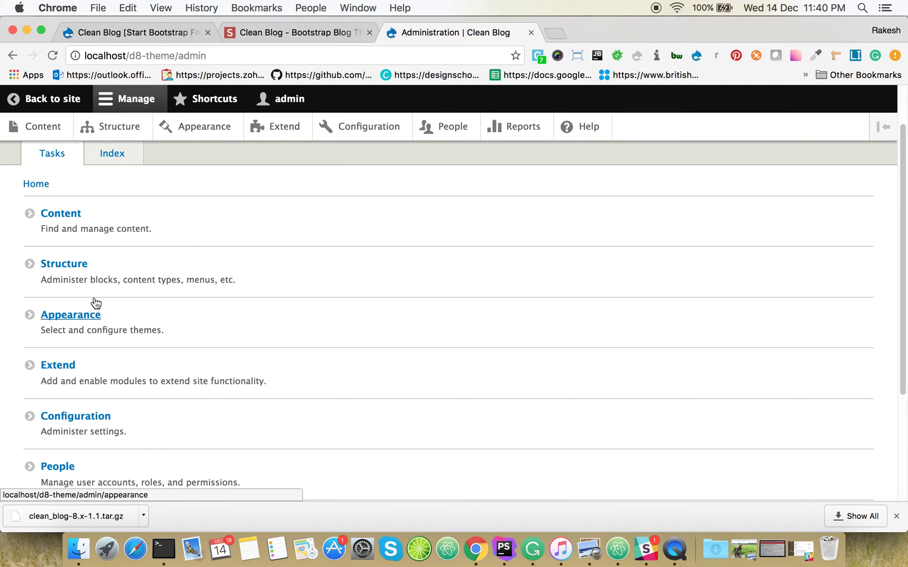
scroll(96, 388, down, 3)
scroll(97, 381, down, 3)
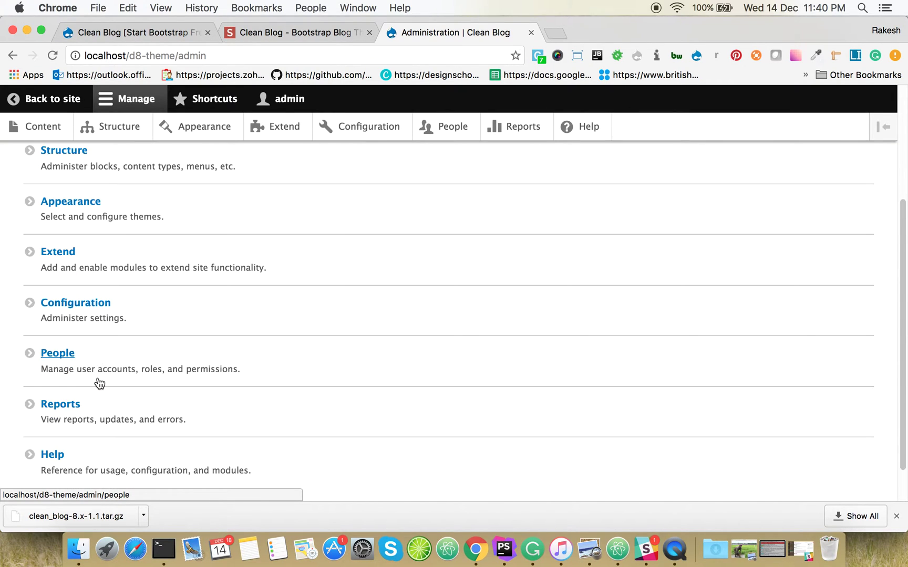
scroll(85, 348, up, 5)
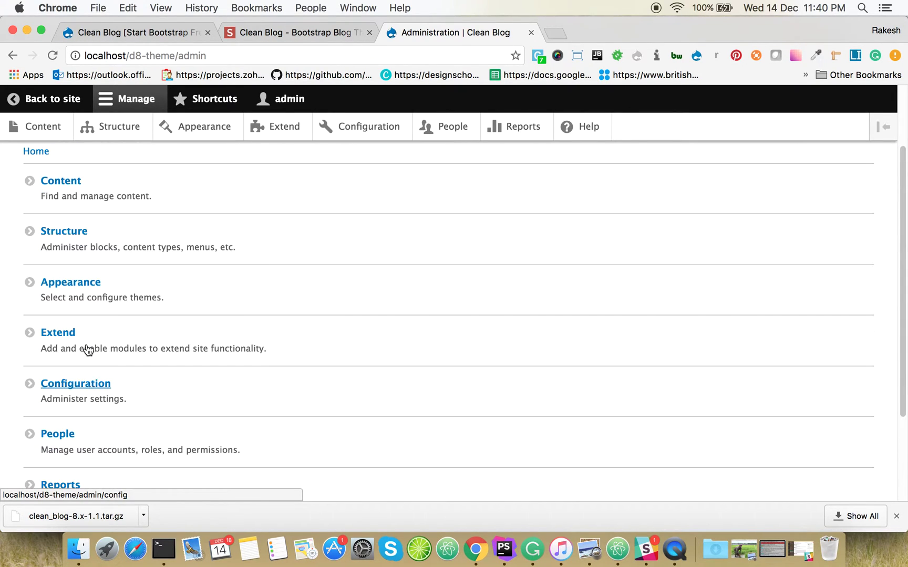
click(67, 233)
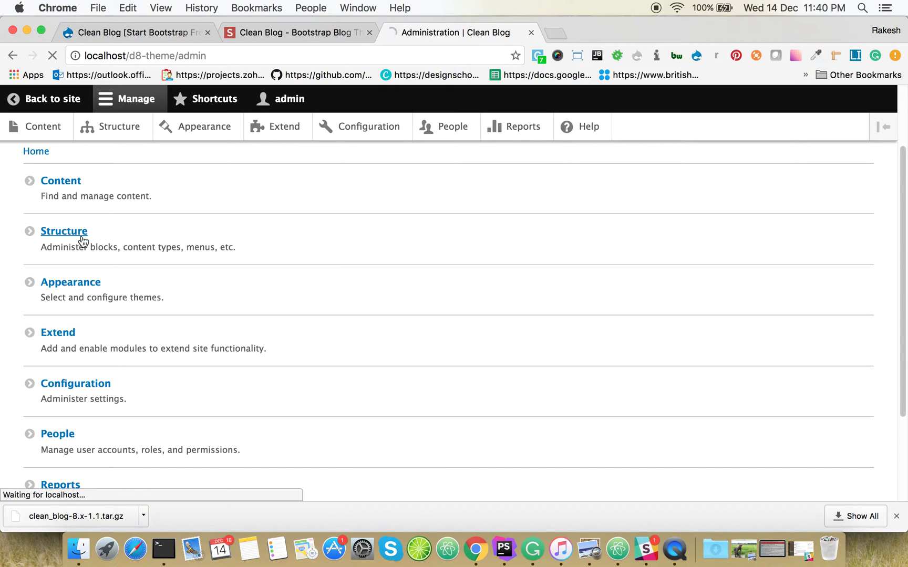
scroll(105, 294, down, 2)
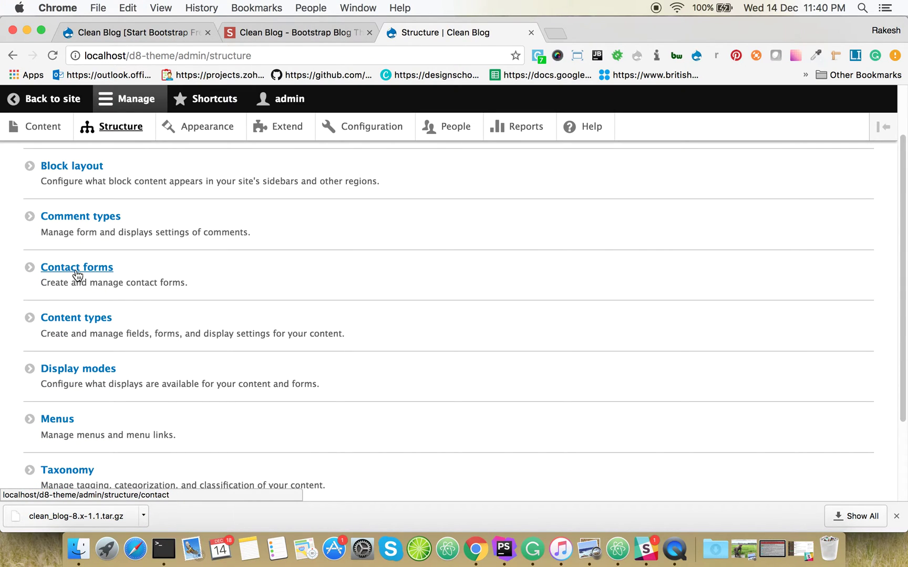
right_click(78, 269)
click(114, 270)
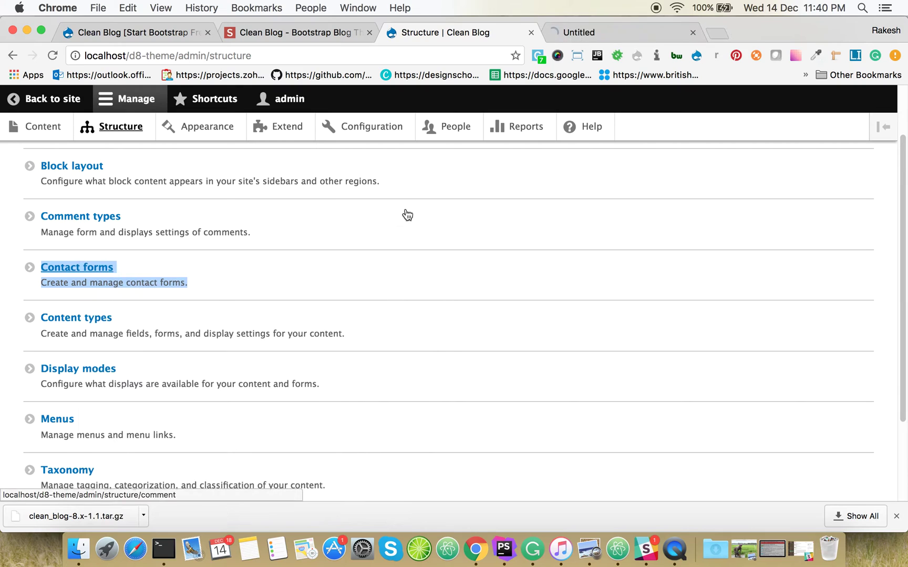
Step: Open the Website feedback form in its own tab and copy its contact/feedback path
click(599, 40)
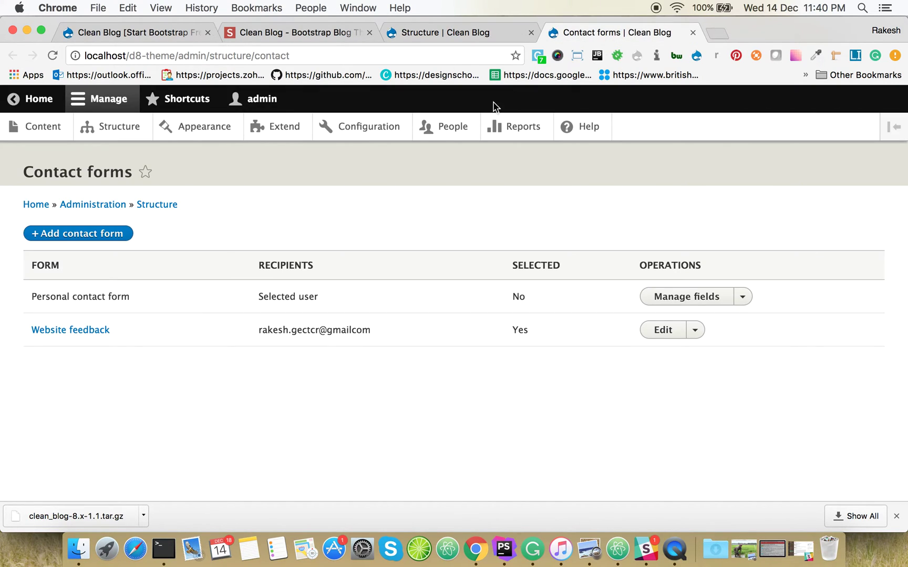
right_click(90, 334)
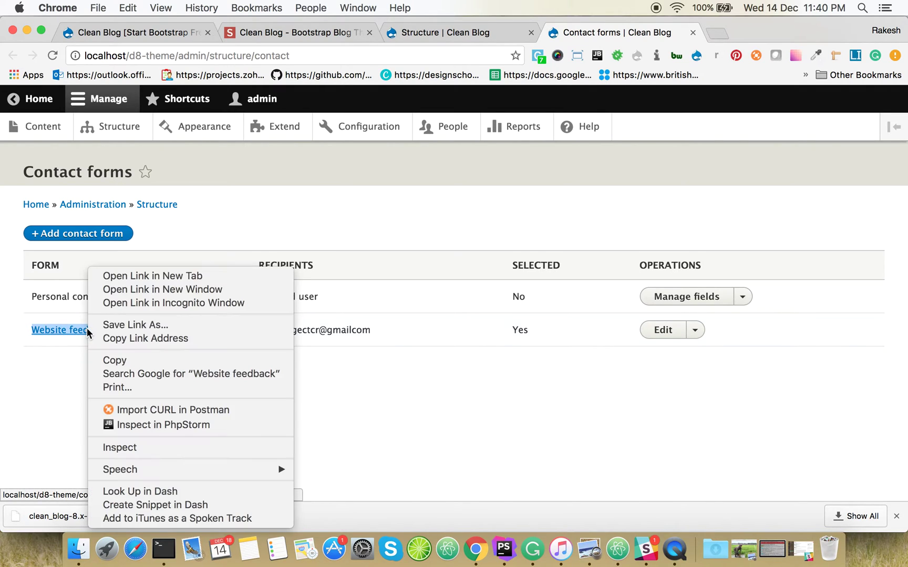
click(170, 275)
click(728, 32)
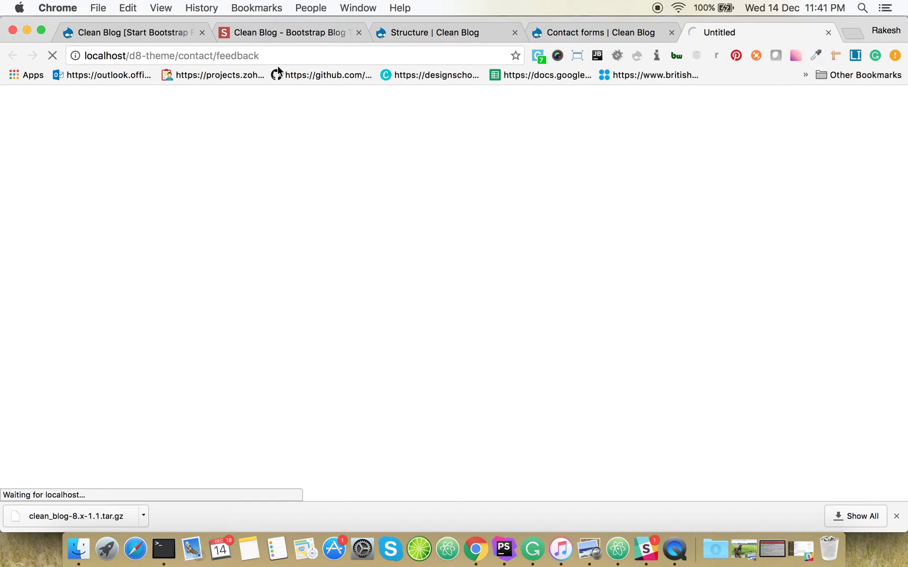
click(207, 57)
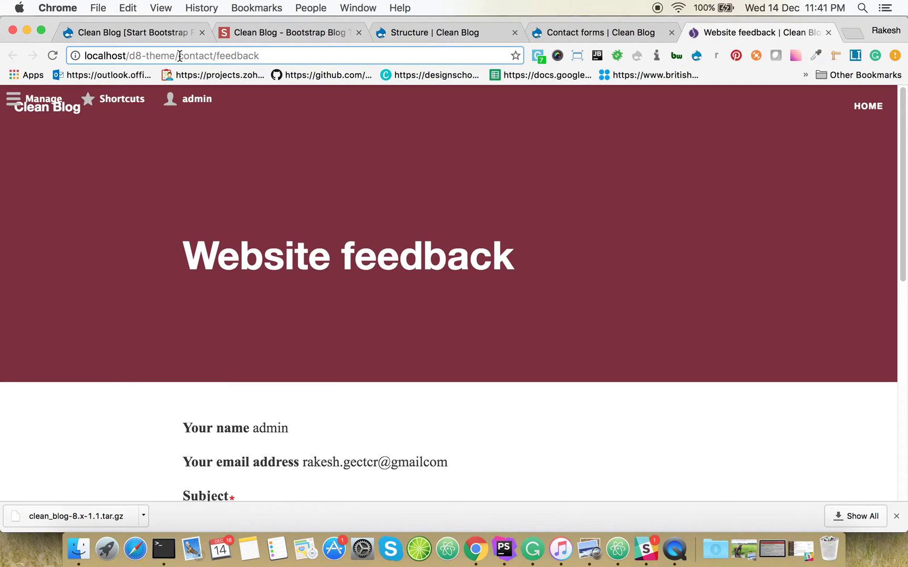
drag(178, 56, 317, 55)
key(super+c)
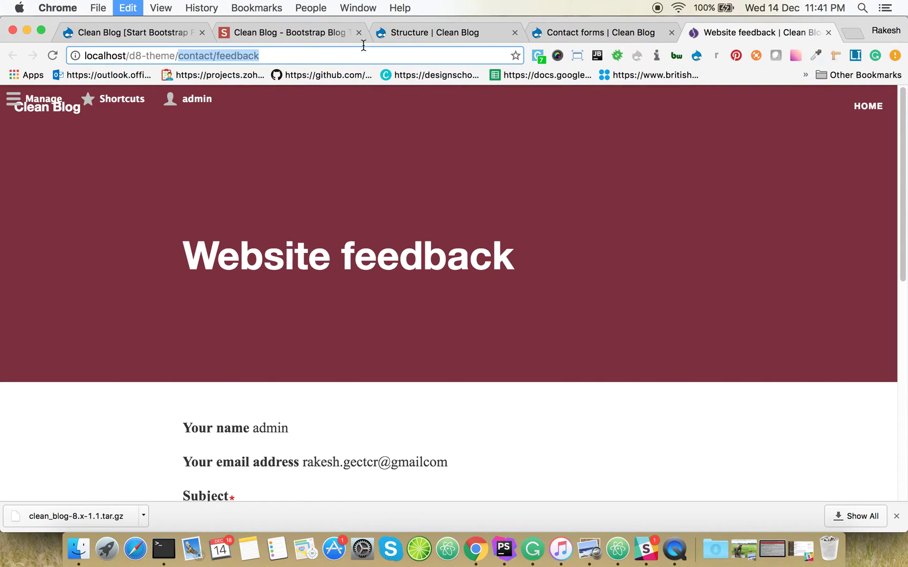
Step: Back on the Structure page, open the Menus list
click(456, 33)
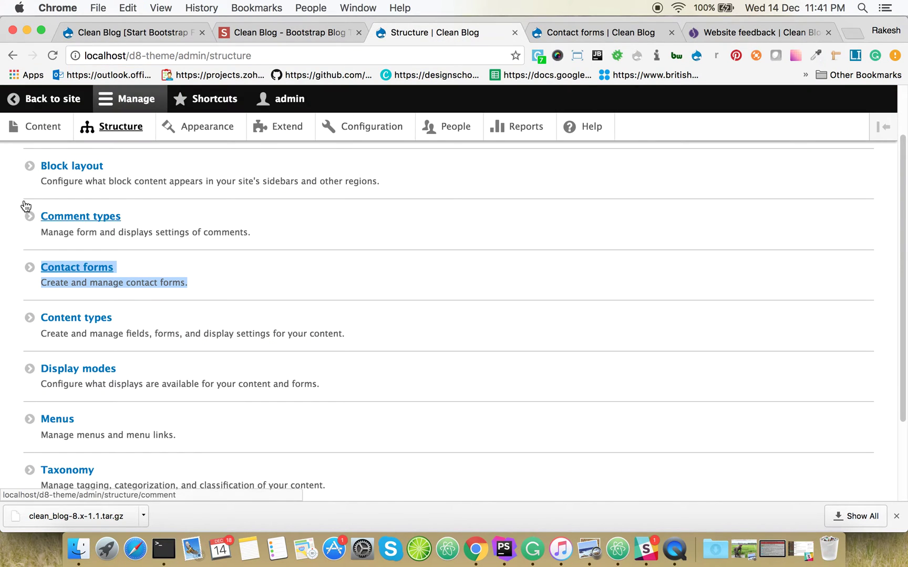
scroll(73, 310, up, 1)
scroll(73, 310, down, 3)
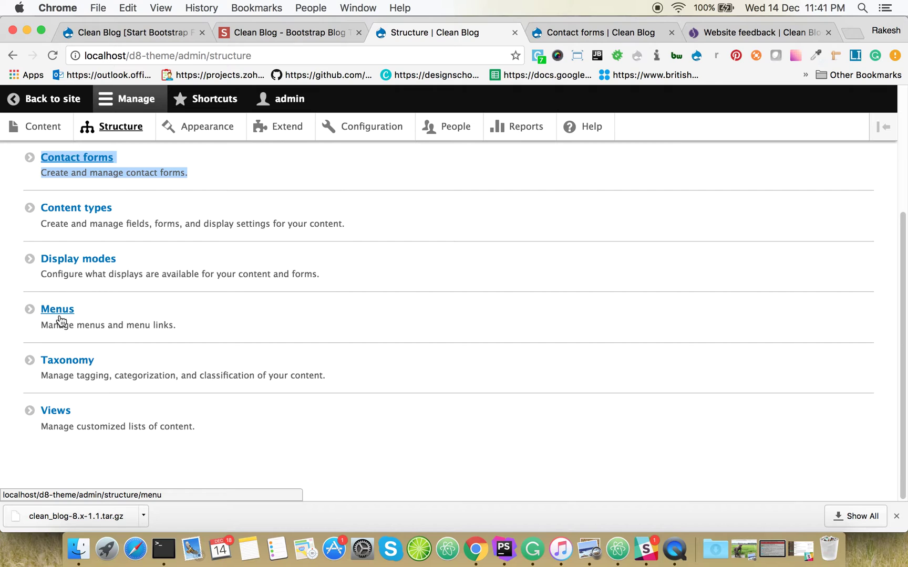
click(60, 310)
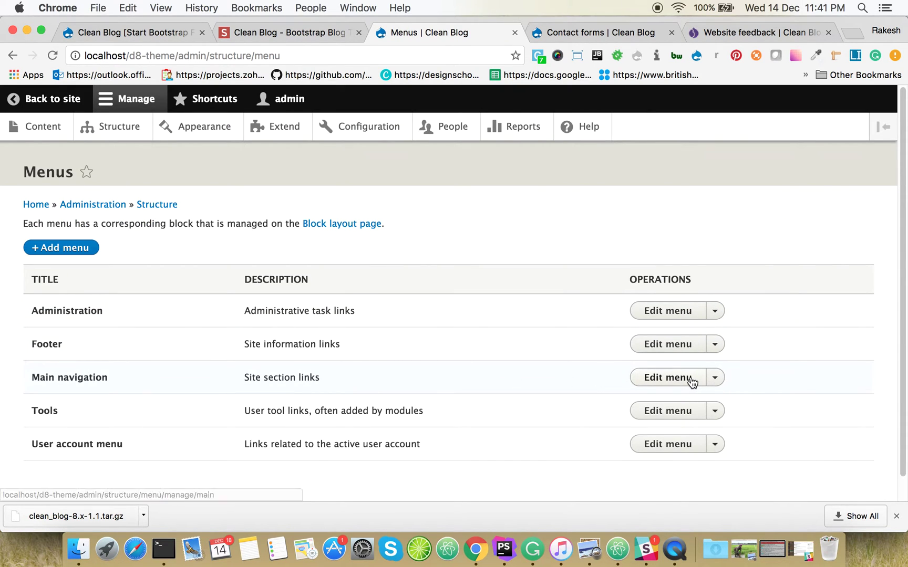
Step: Start a new Main navigation link with the path /contact/feedback
click(690, 378)
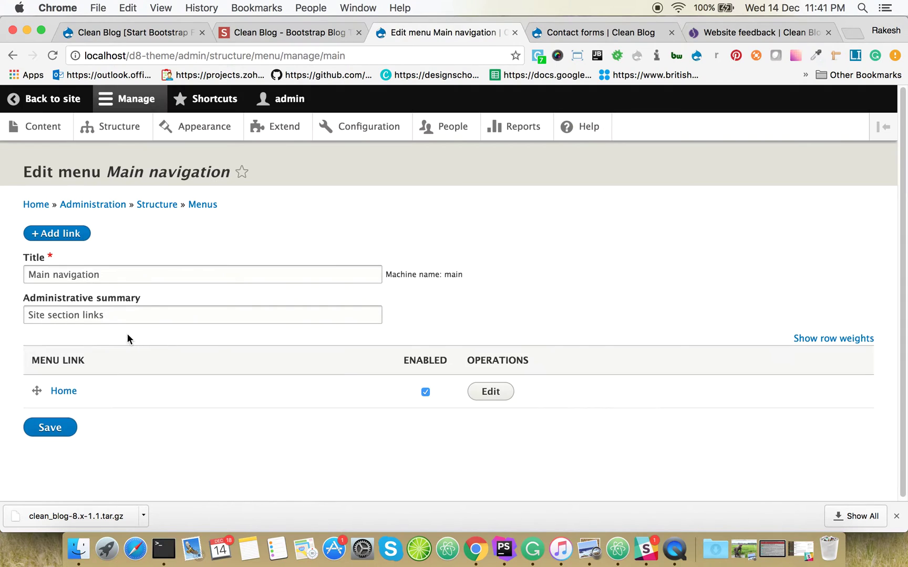
click(66, 234)
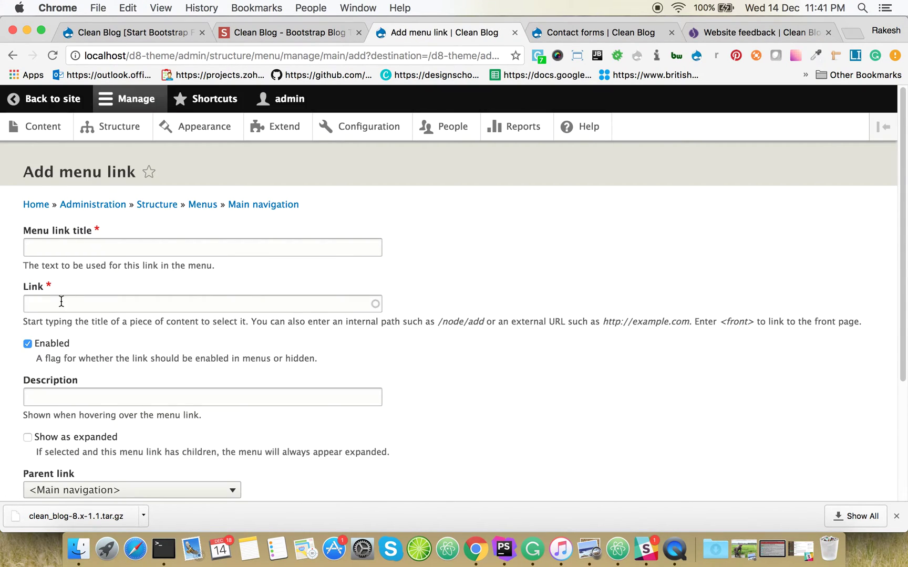
click(67, 309)
key(super+v)
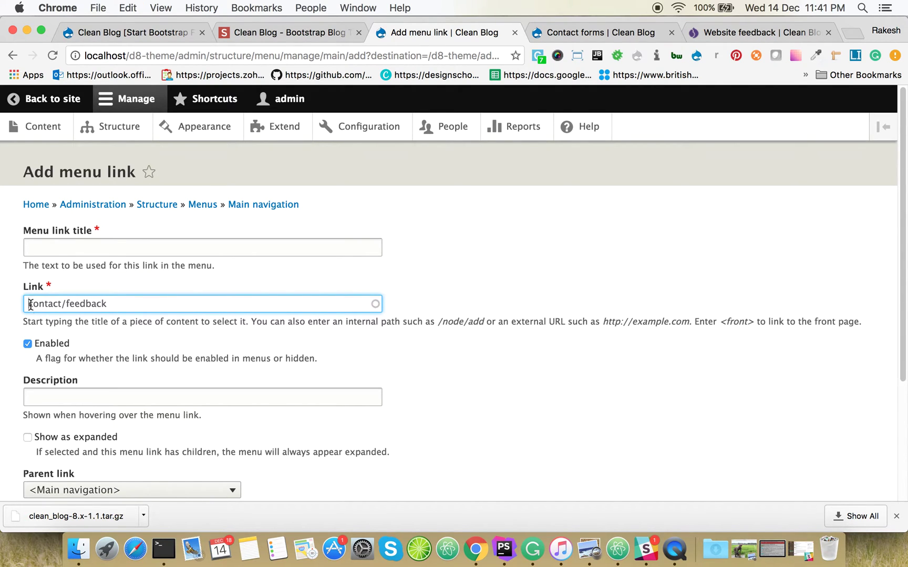
Step: Title the link Contact, save it, and return to the public site
text(/)
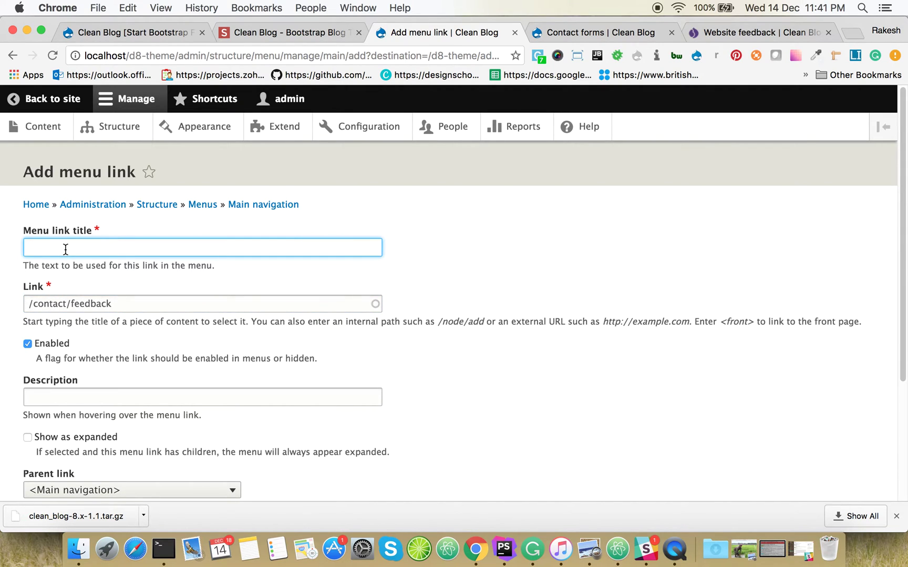
text(Co)
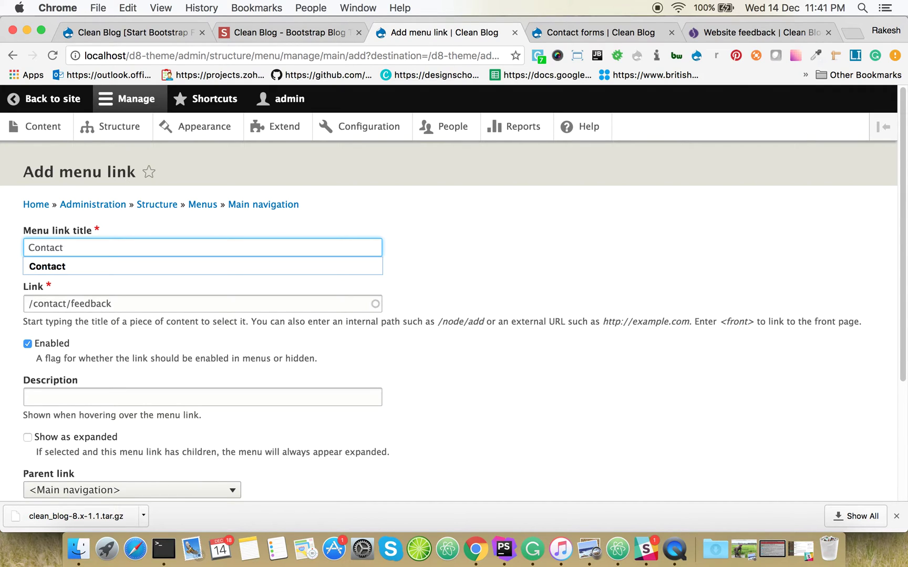
text(ntact)
scroll(80, 312, down, 5)
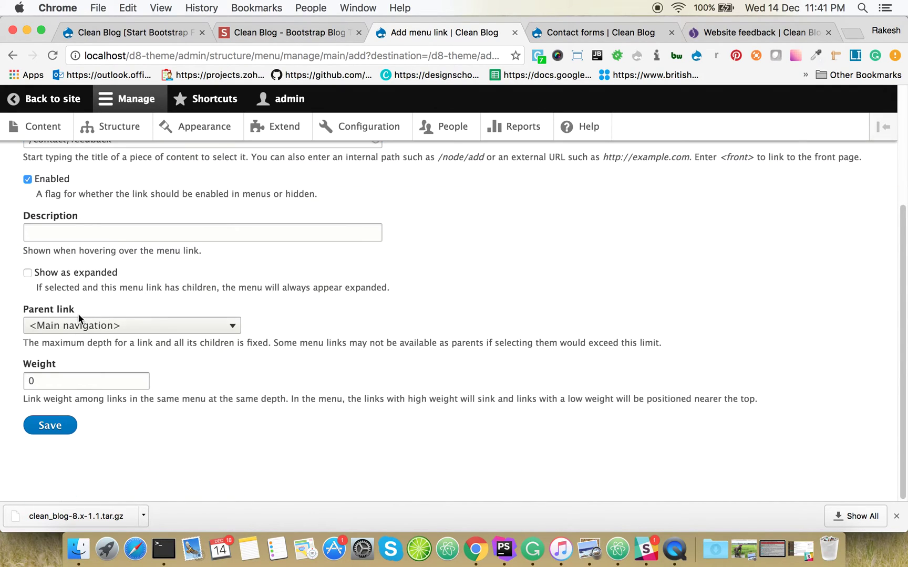
click(42, 427)
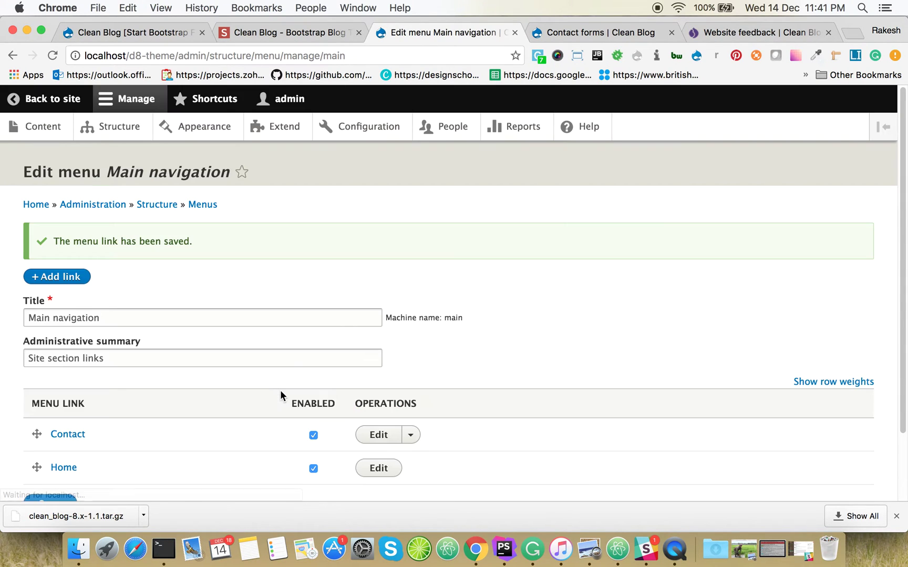
scroll(280, 395, up, 3)
click(10, 98)
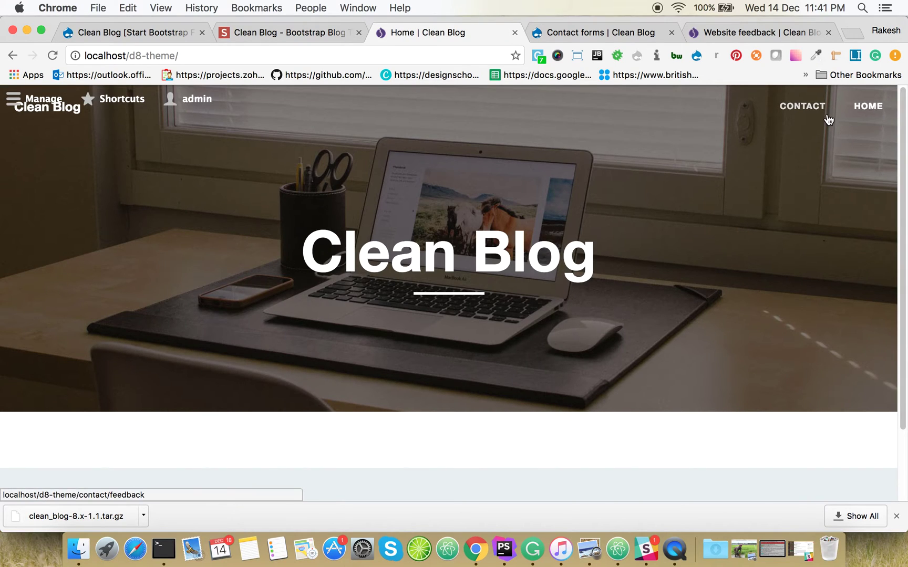
Step: Drag Home above Contact in the Main navigation and save the new order
click(12, 57)
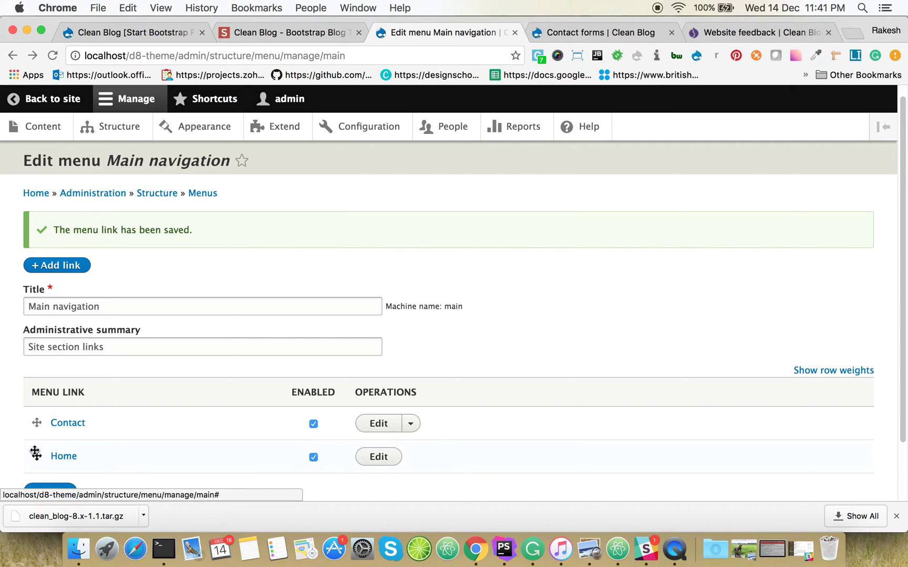
drag(35, 456, 33, 434)
scroll(342, 363, down, 3)
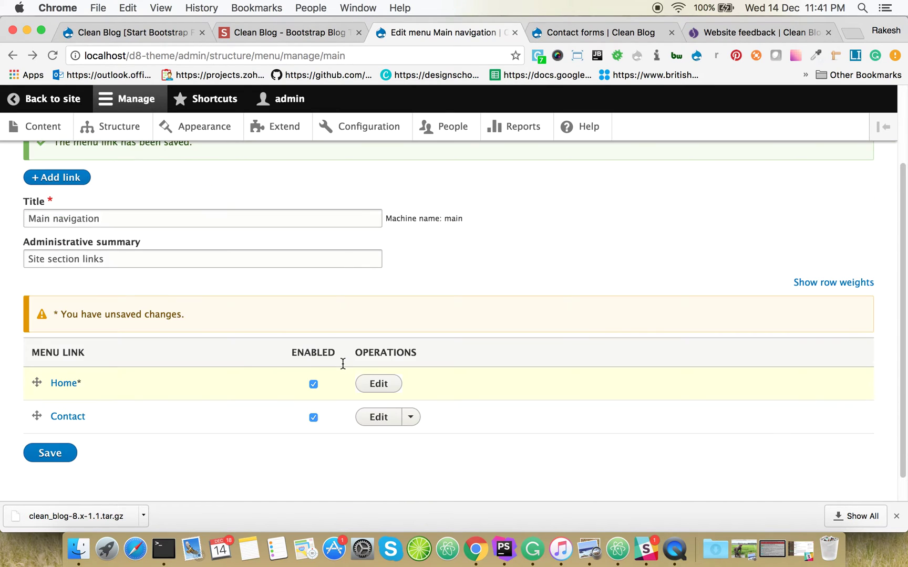
click(75, 455)
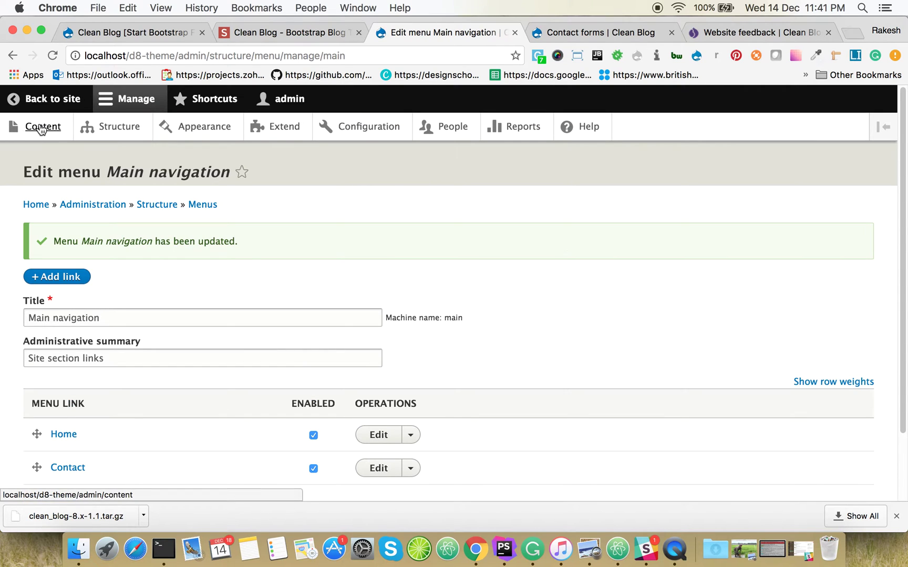
Step: Verify the front-page Contact and Home links work, then go to the administration area
click(22, 106)
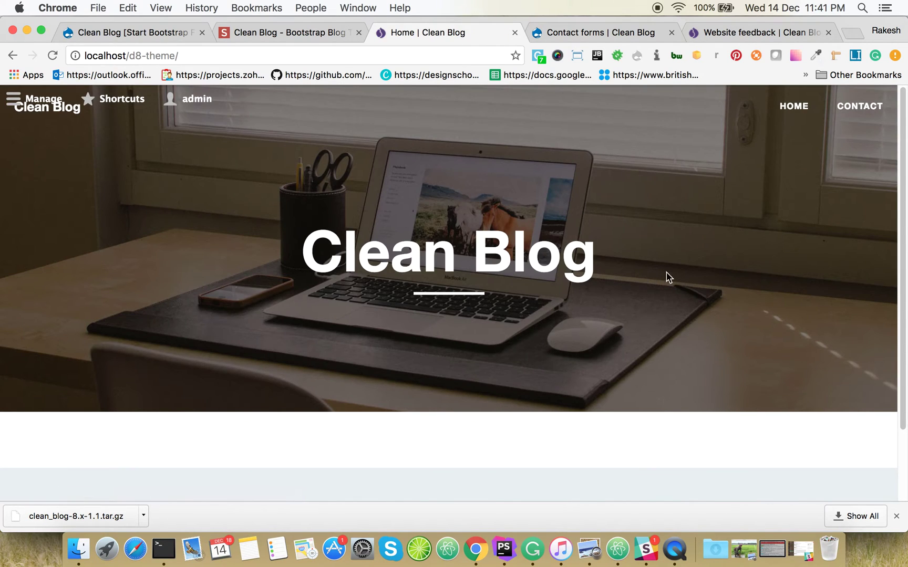
scroll(747, 247, down, 1)
scroll(762, 256, up, 1)
scroll(776, 237, down, 2)
scroll(802, 217, up, 2)
click(858, 106)
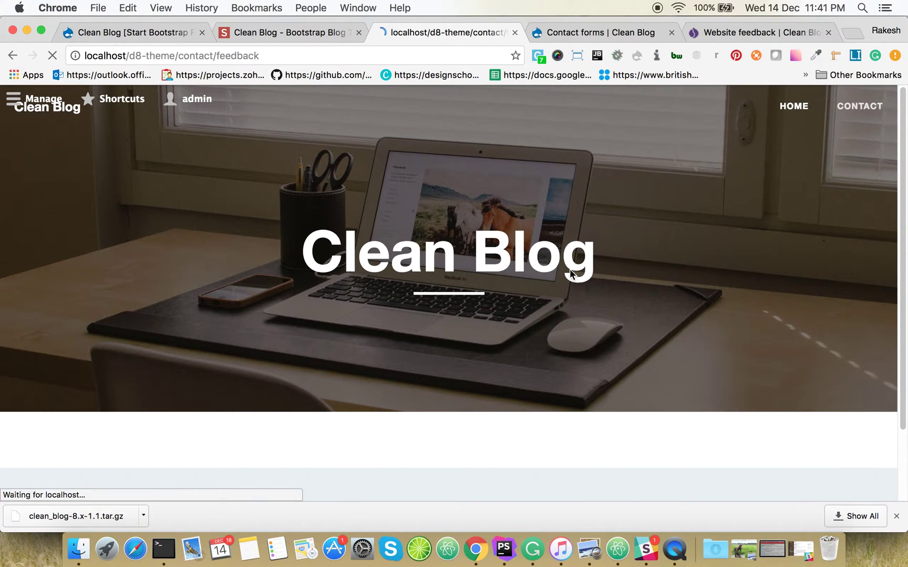
scroll(358, 334, down, 10)
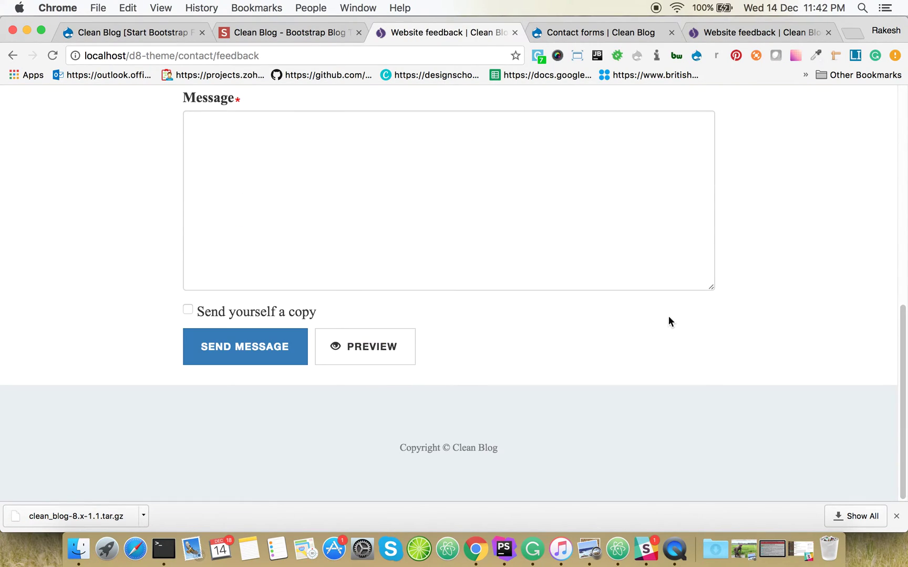
scroll(683, 315, up, 10)
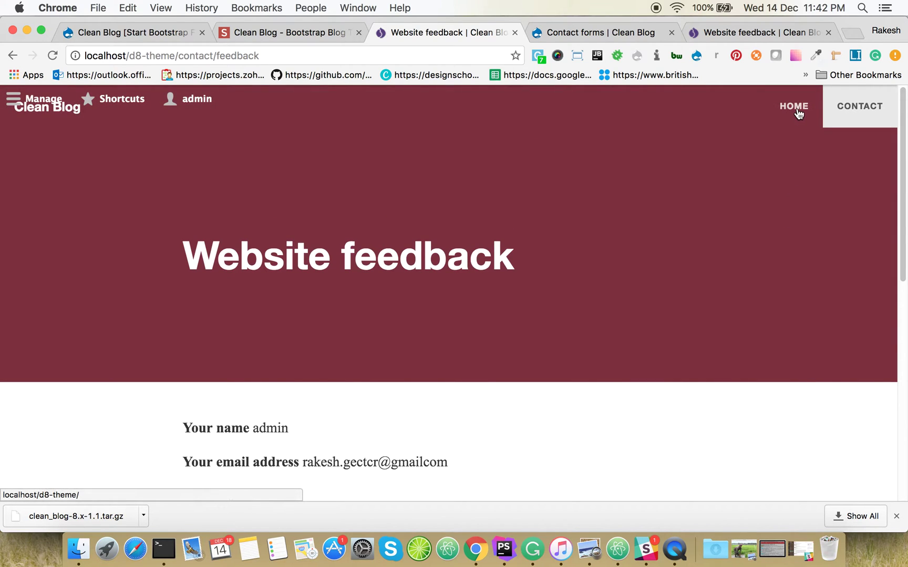
click(796, 108)
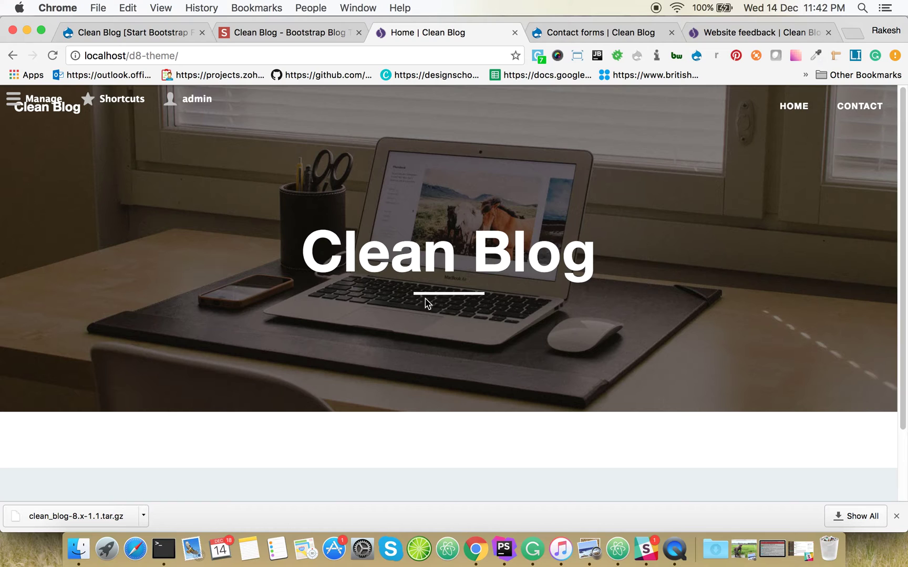
click(46, 102)
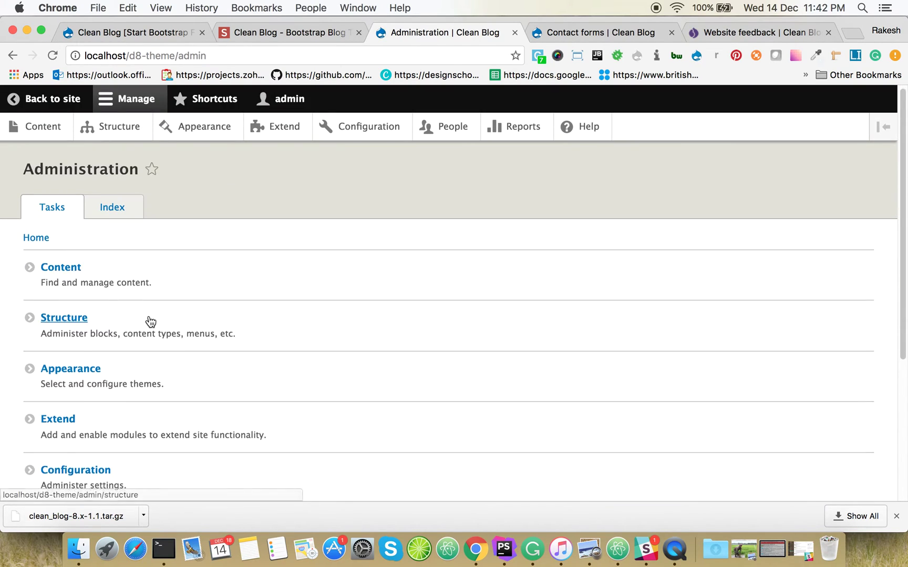
Step: Start a new Article titled 'My First Article on My Site'
scroll(151, 322, down, 5)
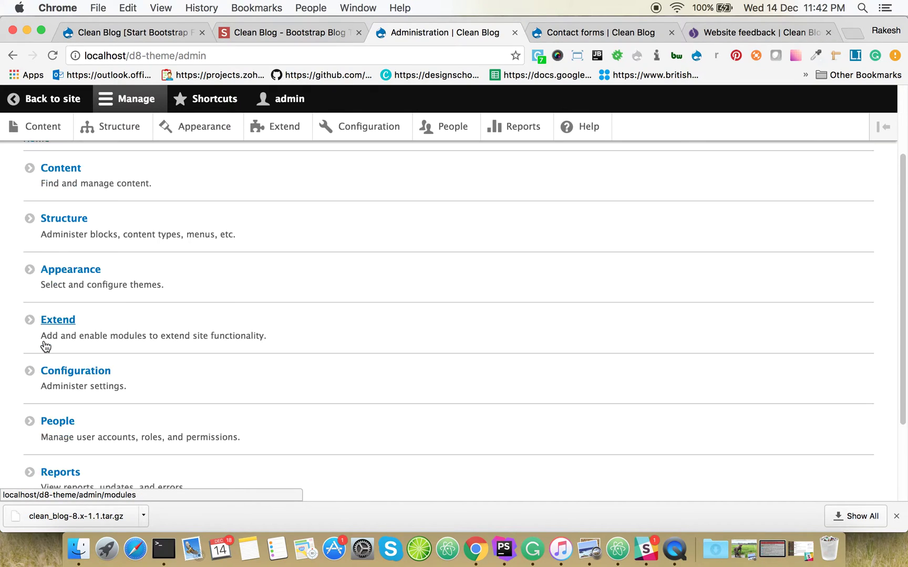
scroll(85, 278, up, 4)
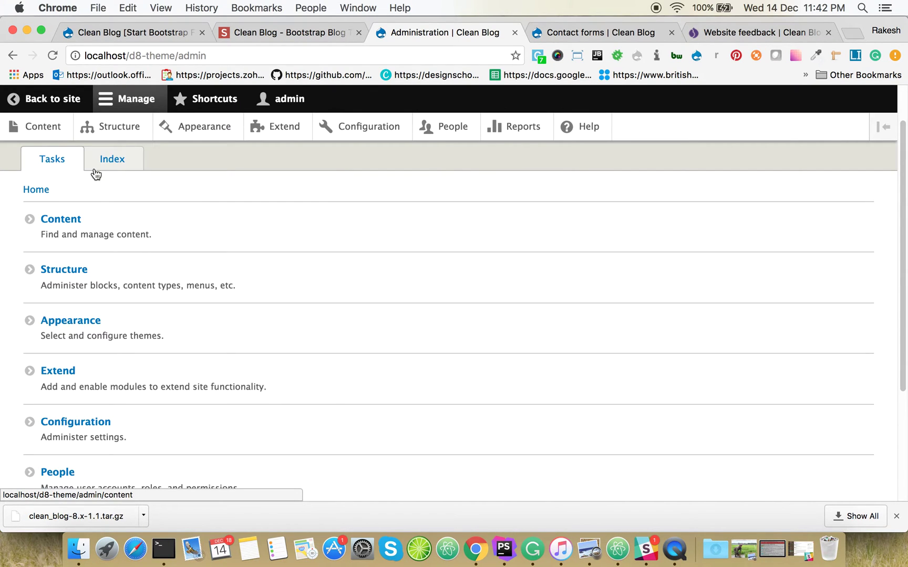
click(45, 127)
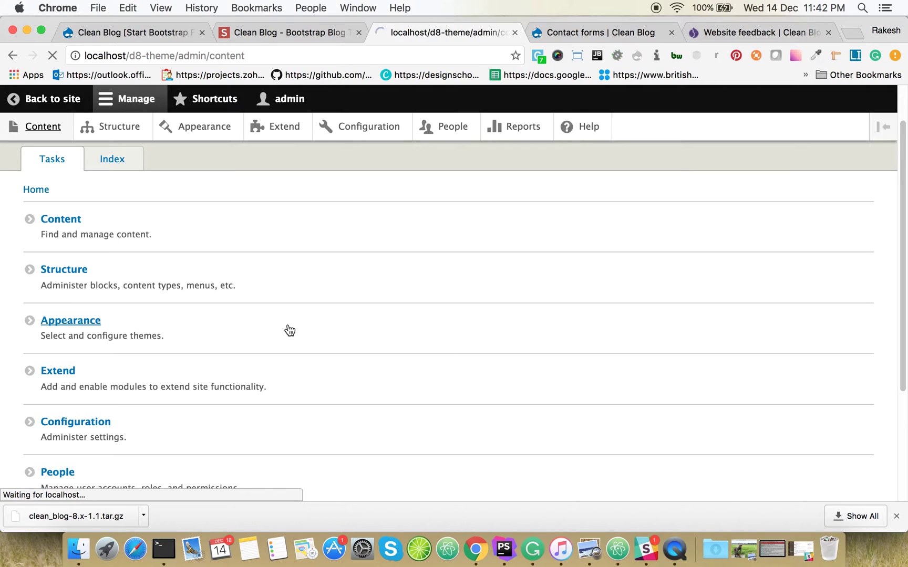
click(89, 275)
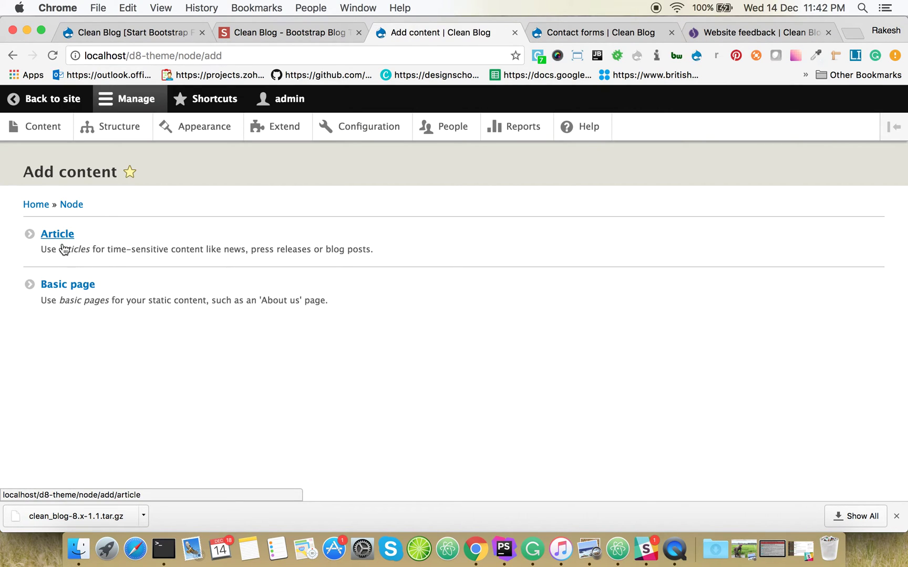
click(58, 235)
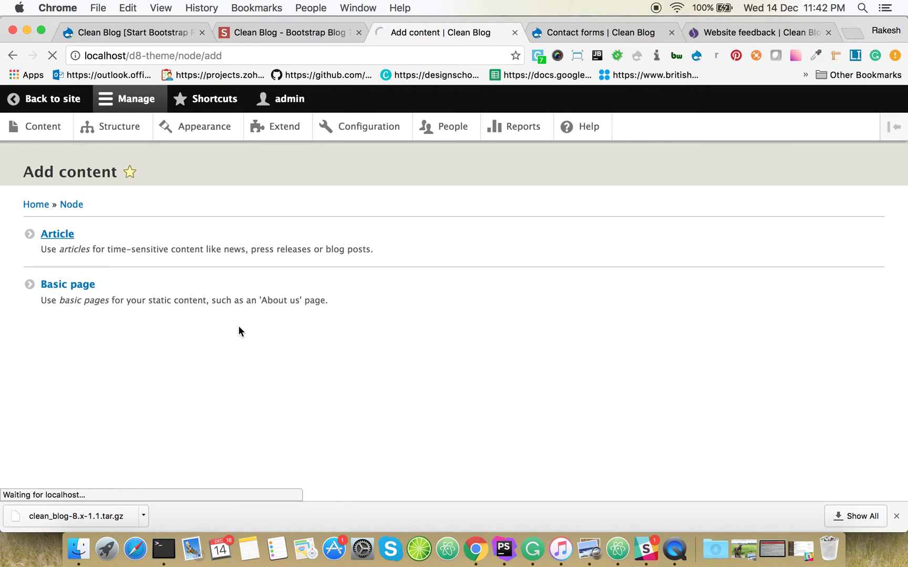
click(184, 247)
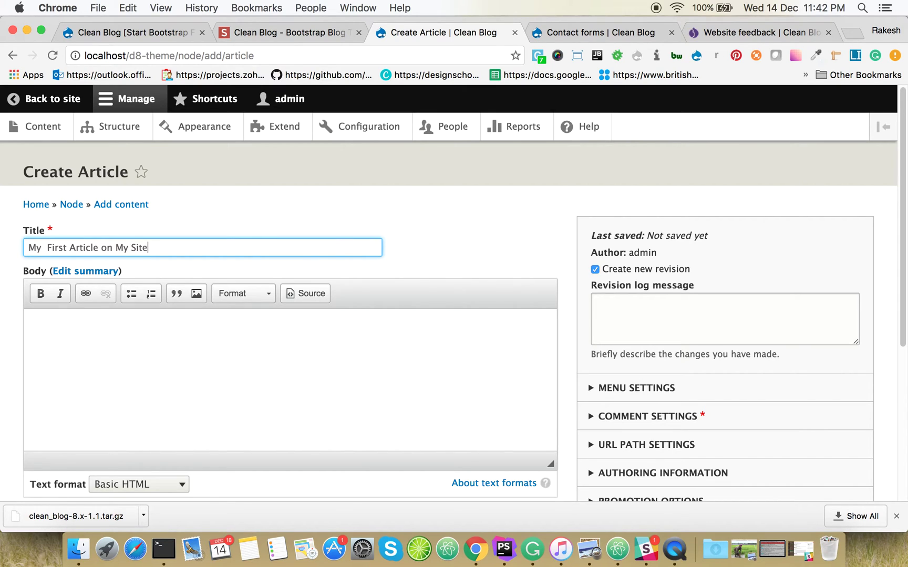
Step: Generate lorem ipsum text and paste it as the body's first paragraph
scroll(159, 284, down, 2)
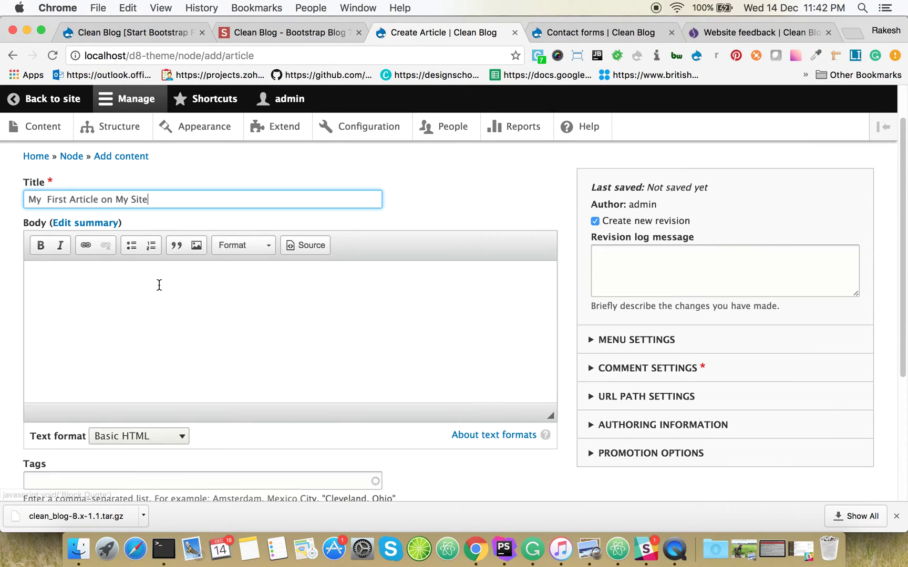
click(132, 310)
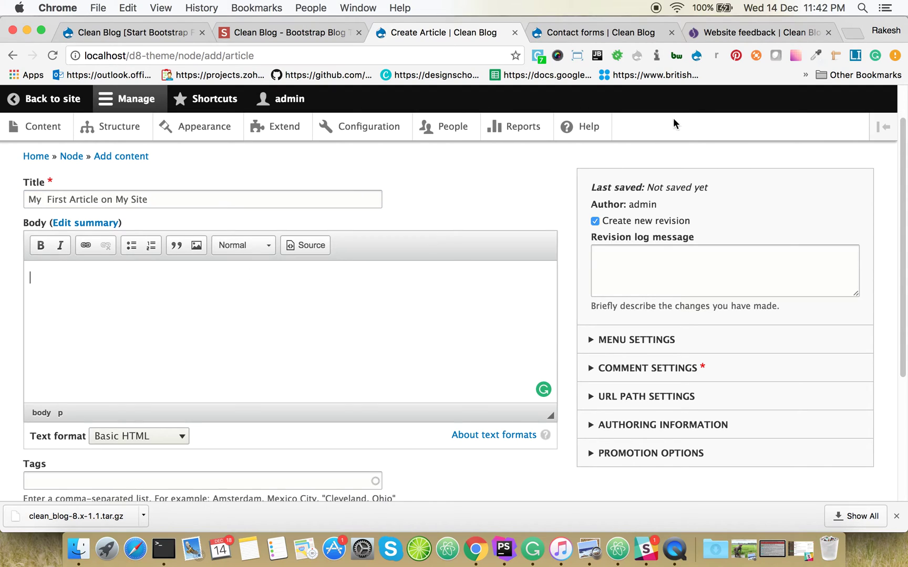
click(855, 55)
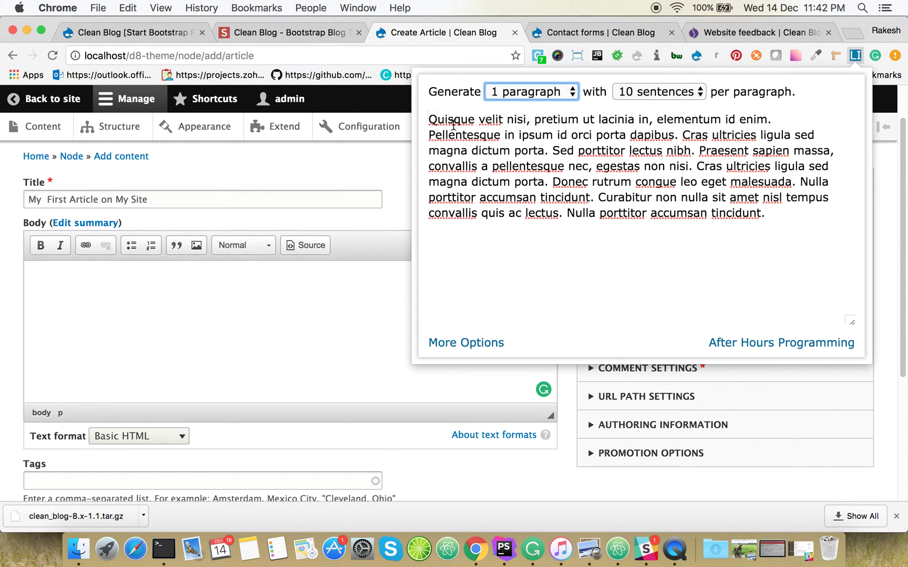
drag(429, 119, 786, 221)
key(cmd+c)
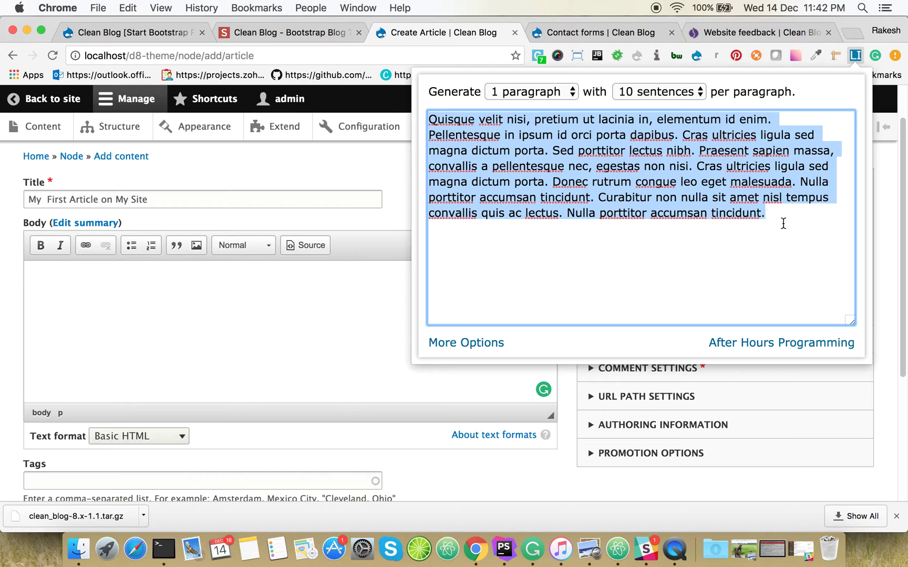
click(245, 284)
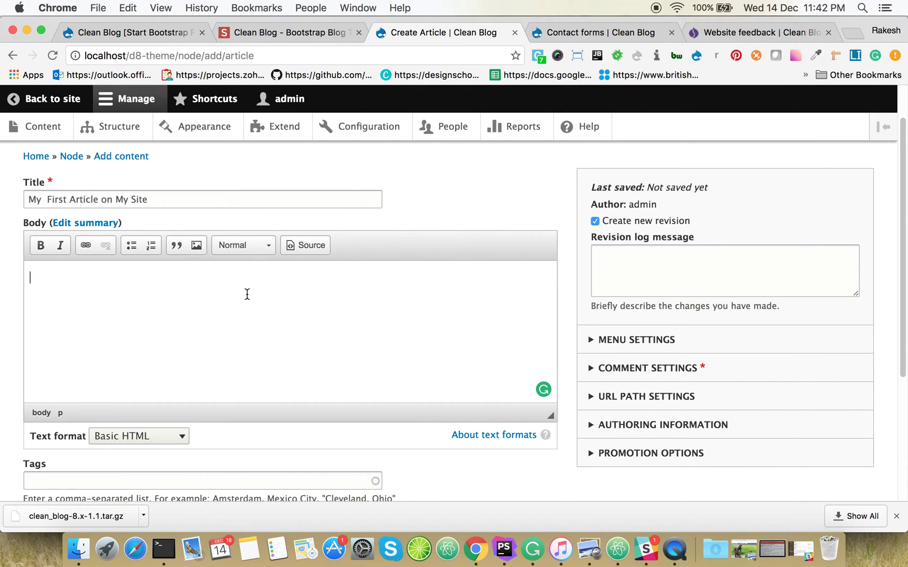
key(cmd+v)
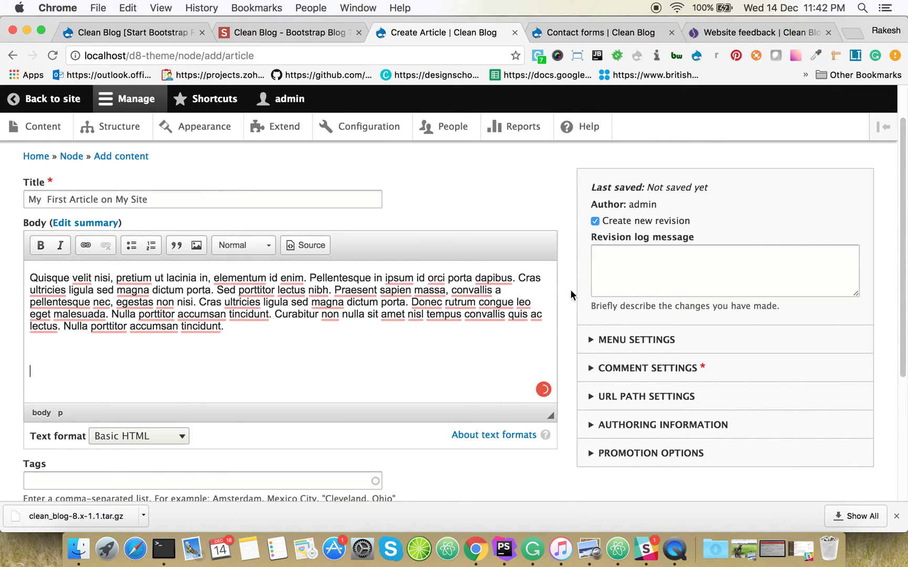
Step: Paste the same lorem ipsum again as a second paragraph and tidy the blank lines
click(478, 331)
key(Return)
key(Return)
key(cmd+v)
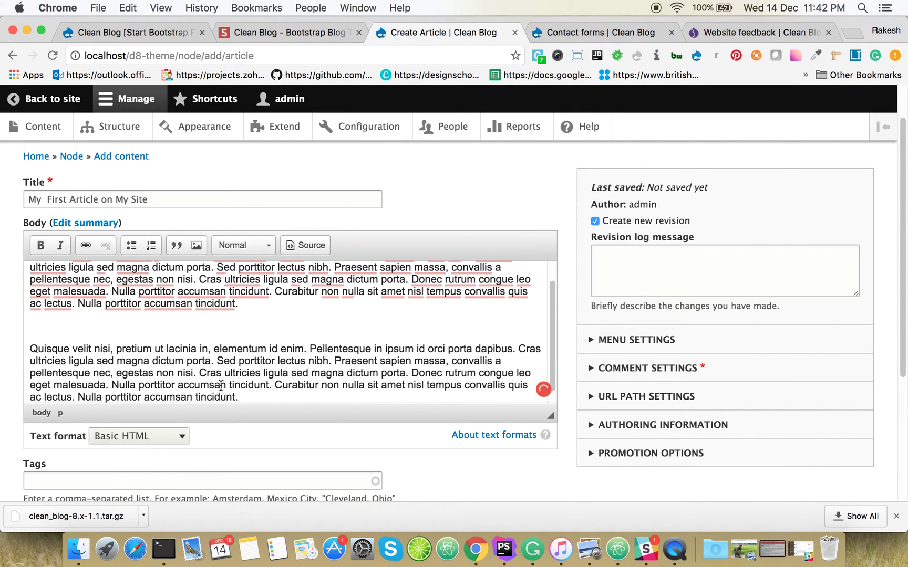
key(Return)
key(Return)
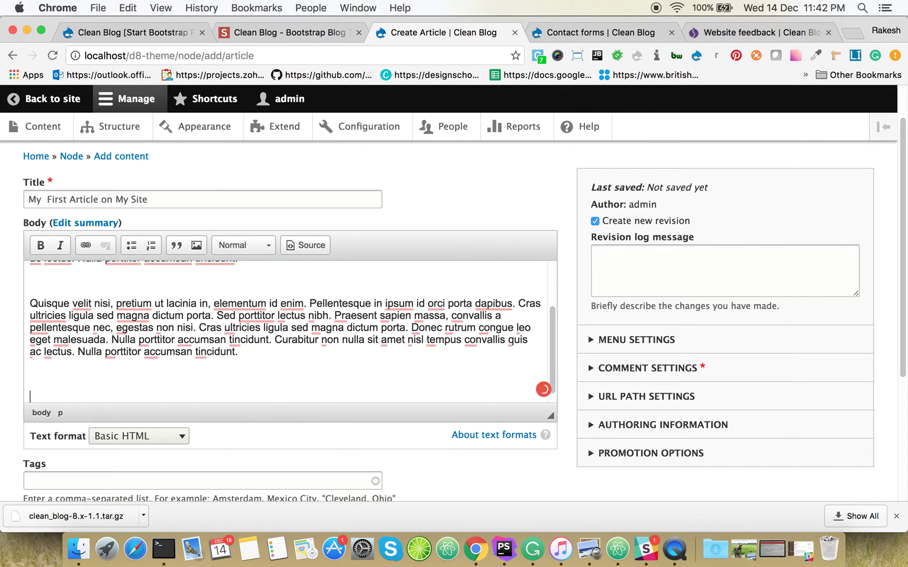
key(BackSpace)
key(BackSpace)
scroll(225, 381, down, 3)
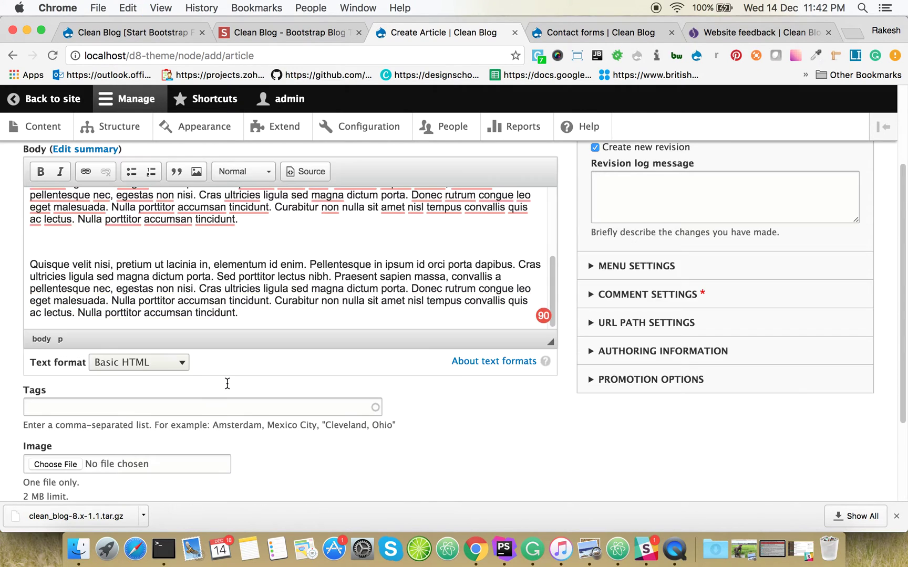
scroll(211, 334, up, 1)
key(Return)
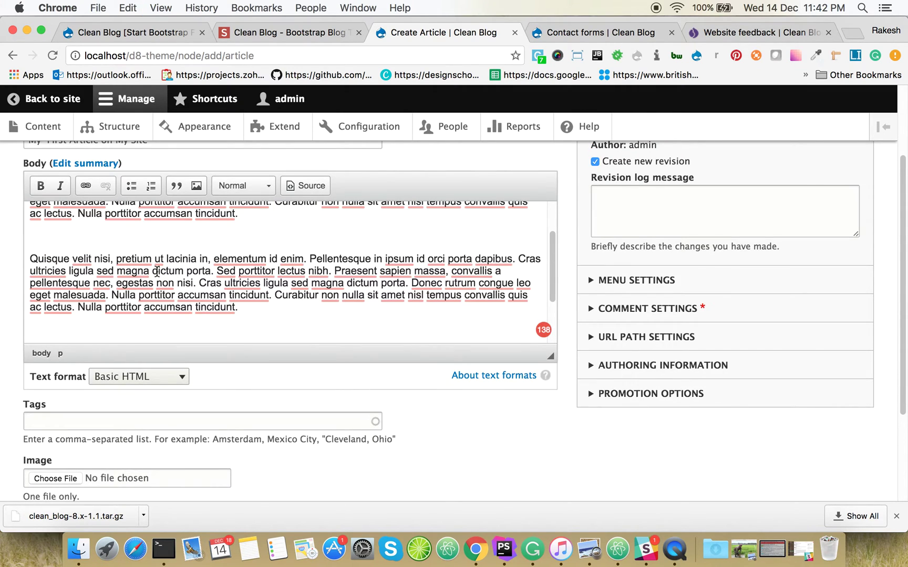
Step: Format the second body paragraph as a blockquote
drag(215, 271, 237, 305)
click(176, 186)
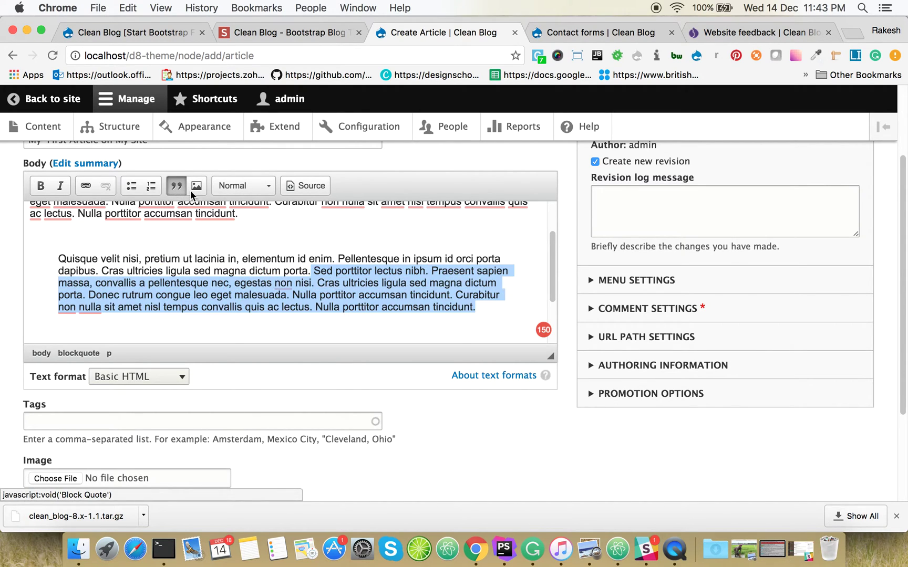
scroll(295, 308, down, 2)
scroll(294, 309, down, 5)
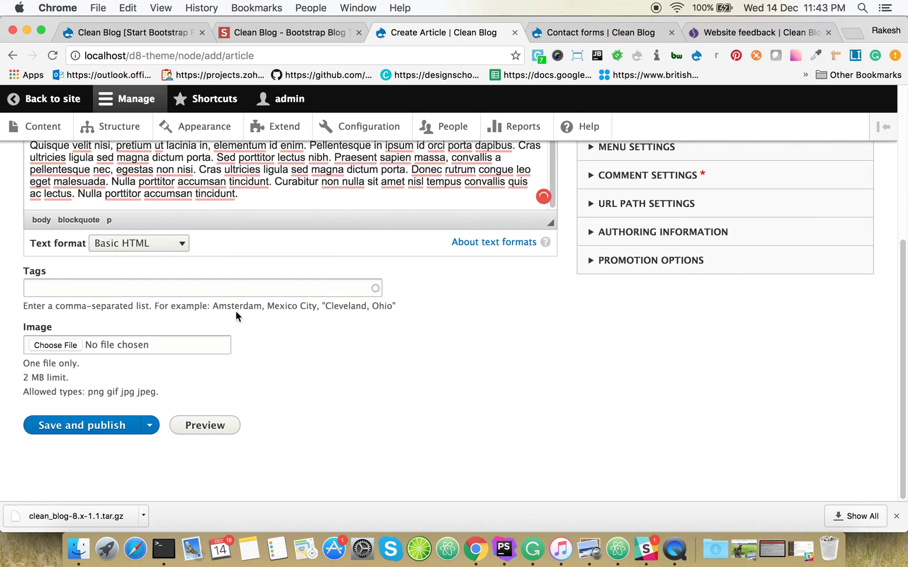
click(76, 344)
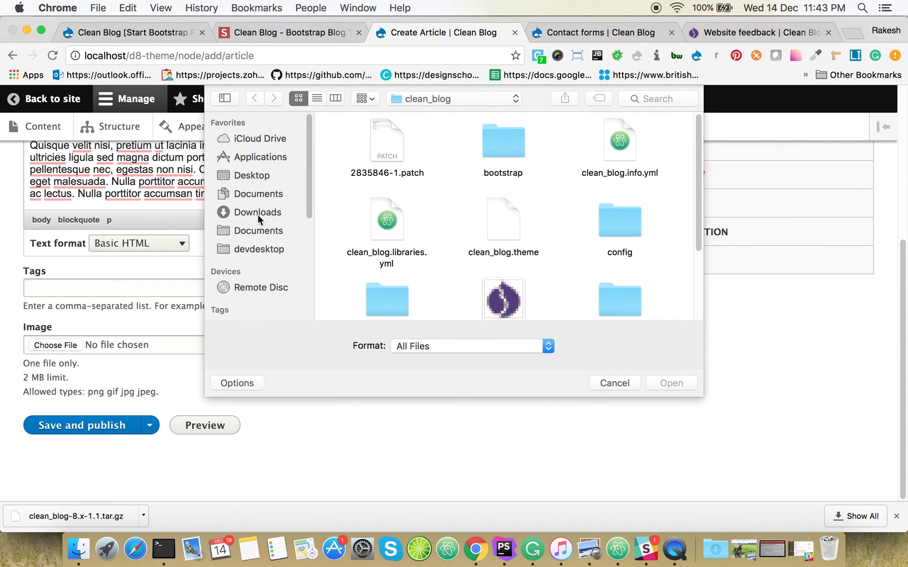
Step: Look through the Desktop's Images_dummy folder, then return to the Desktop
click(252, 177)
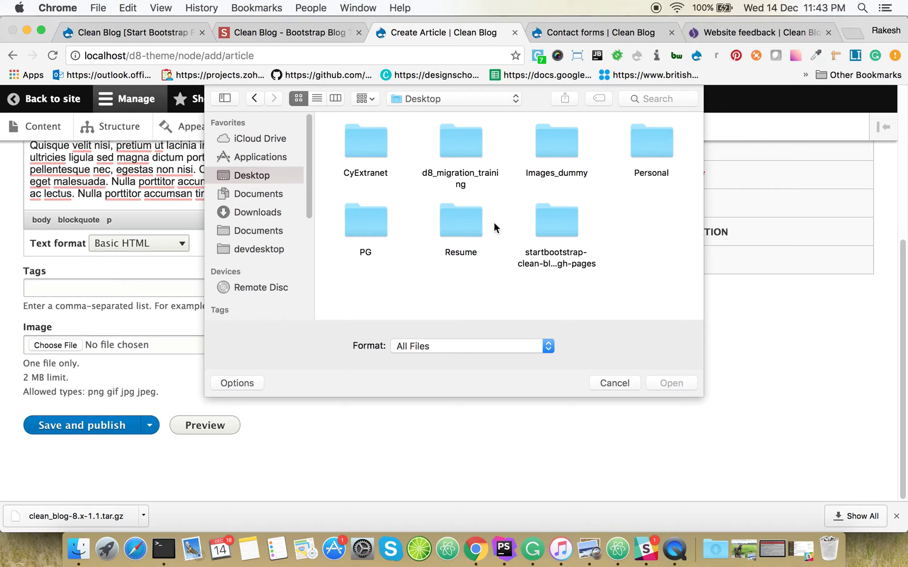
double_click(554, 147)
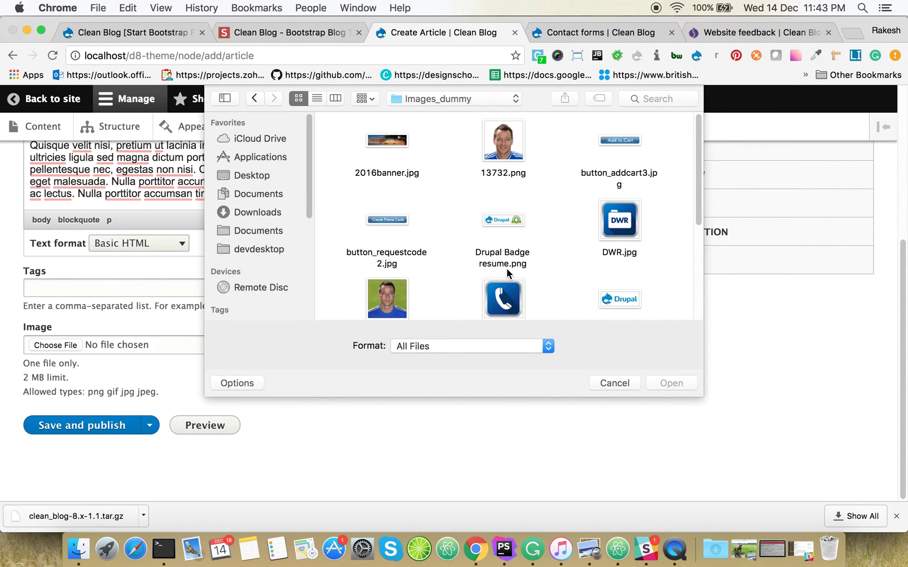
scroll(507, 268, down, 5)
scroll(569, 276, down, 10)
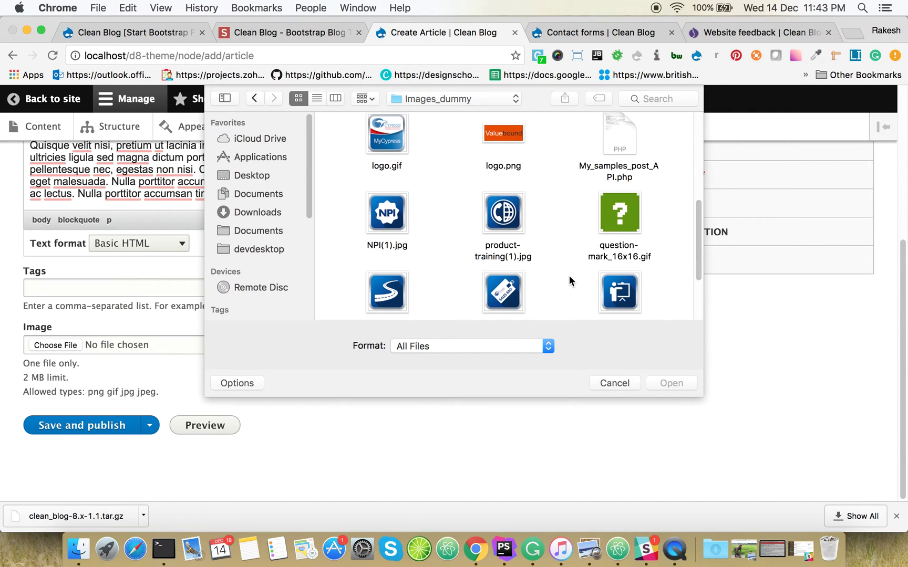
scroll(570, 276, up, 8)
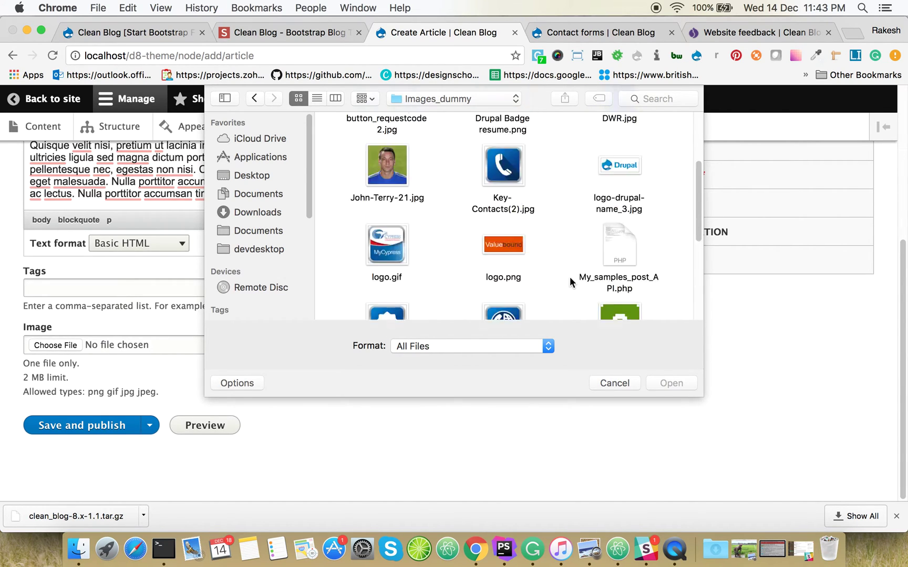
click(253, 176)
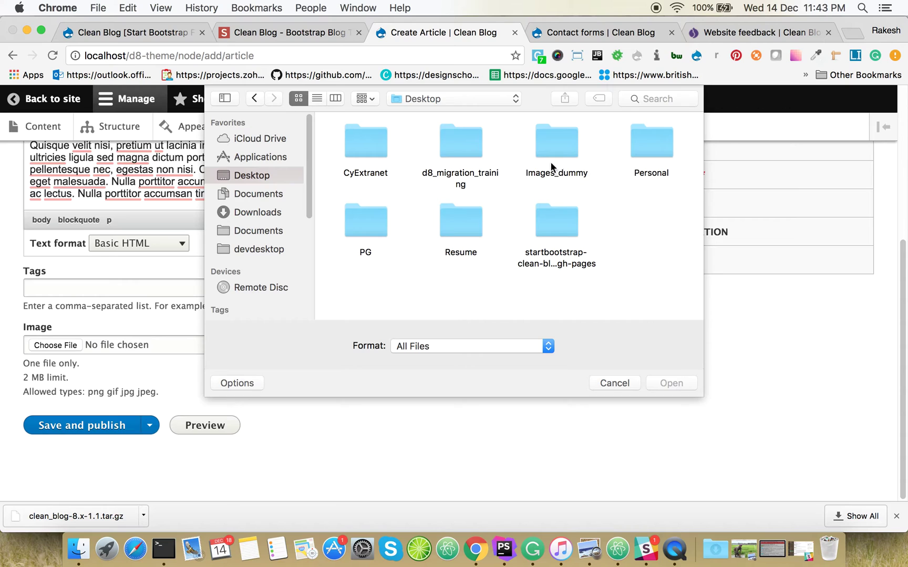
Step: Attach contact-bg.jpg from startbootstrap-clean-blog/img as the article image
double_click(544, 217)
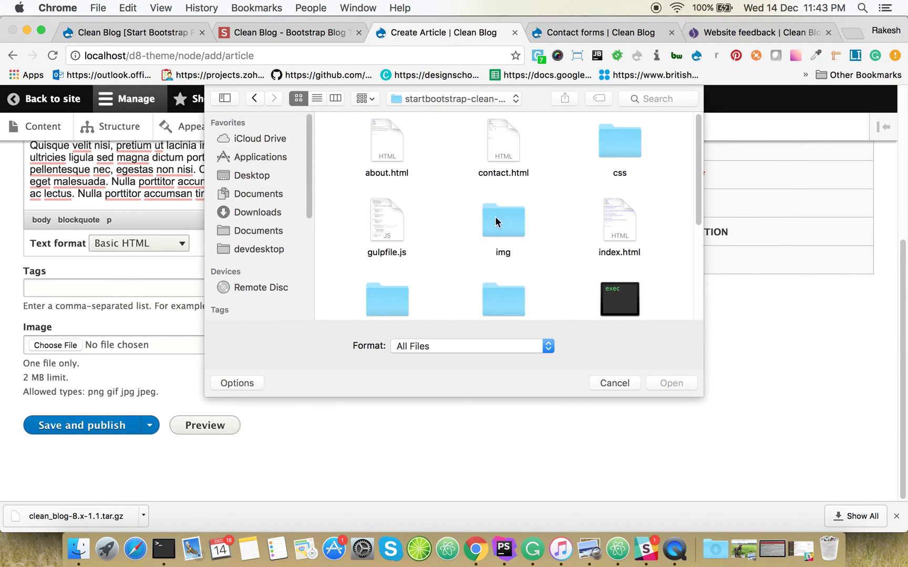
scroll(508, 237, down, 3)
scroll(396, 258, down, 4)
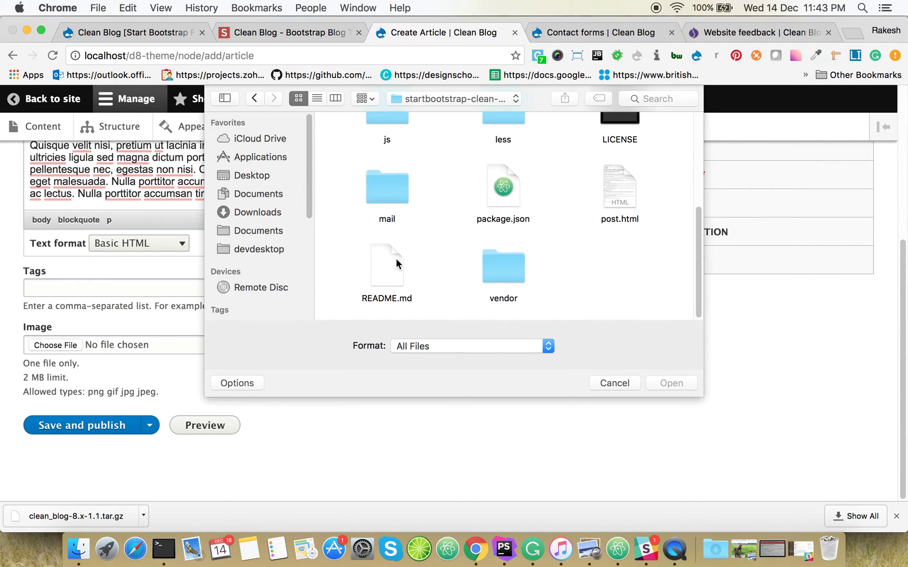
scroll(494, 239, up, 4)
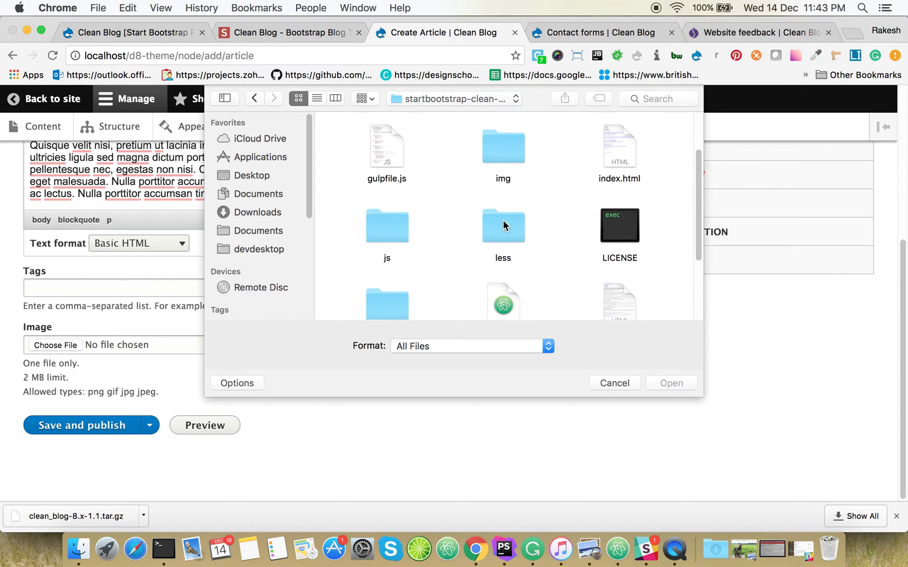
click(513, 153)
double_click(514, 153)
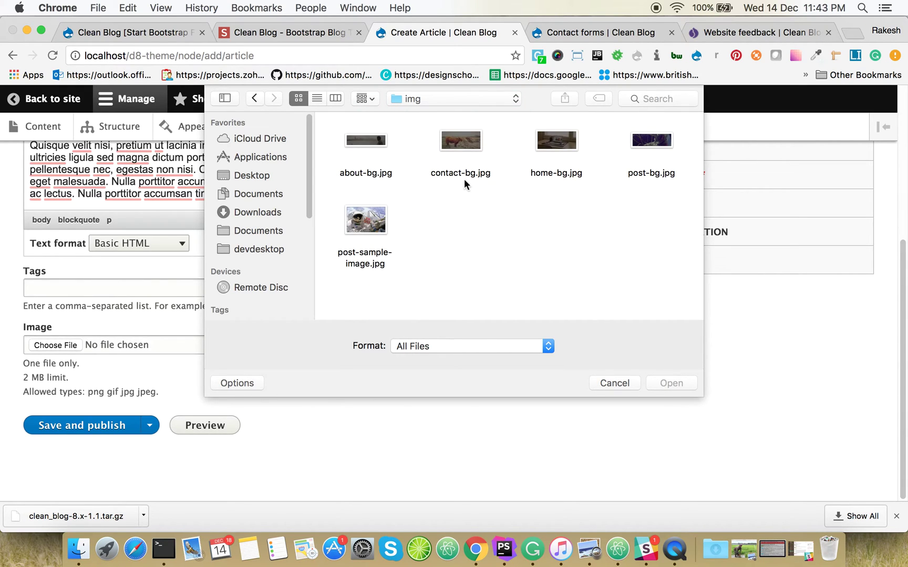
double_click(464, 138)
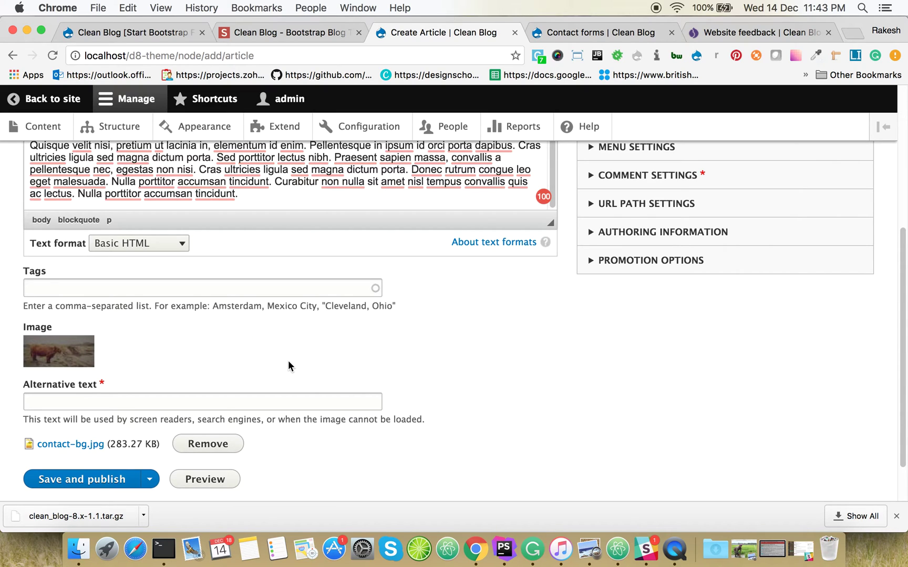
Step: Set the image alternative text to 'Something' and save and publish the article
click(107, 409)
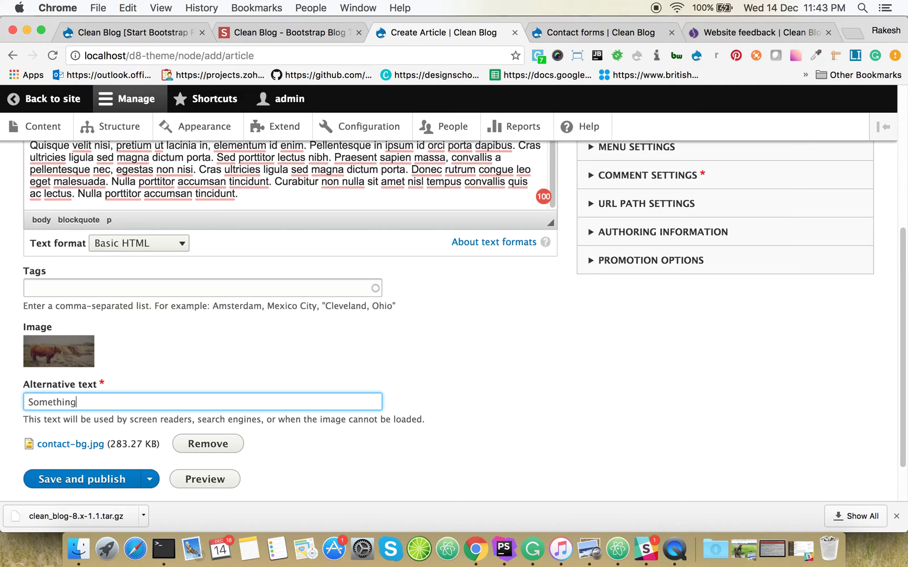
click(92, 479)
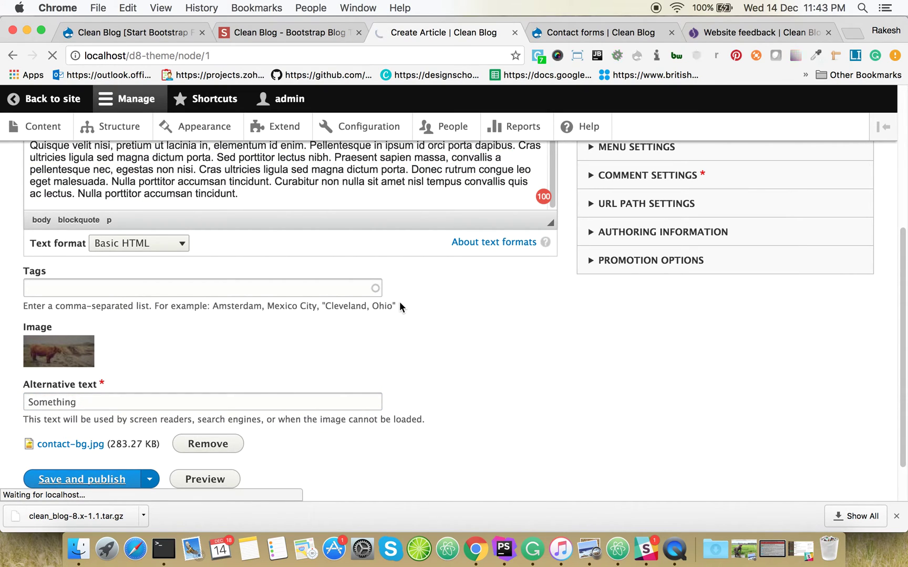
Step: Copy the node/1 article URL from the address bar and open a new browser window
scroll(399, 309, down, 20)
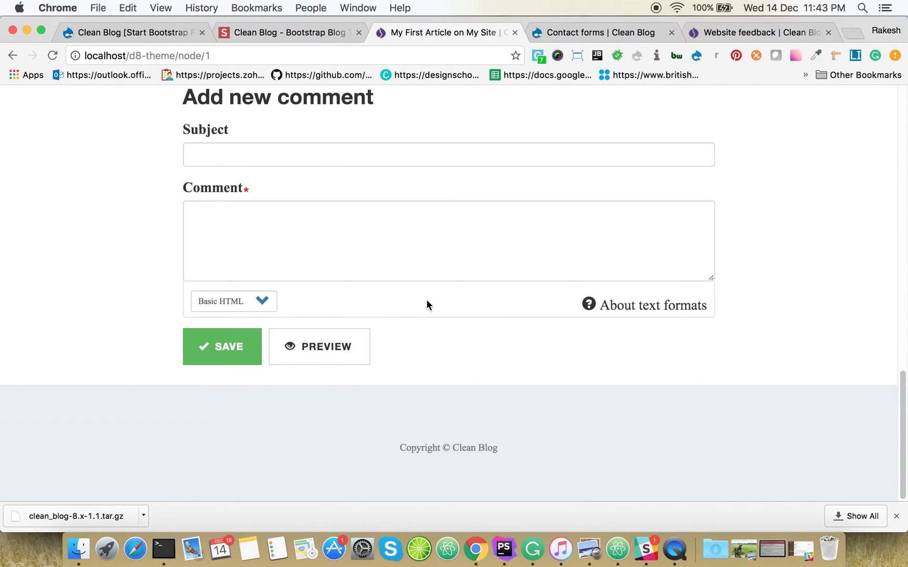
scroll(426, 305, up, 20)
scroll(439, 324, down, 6)
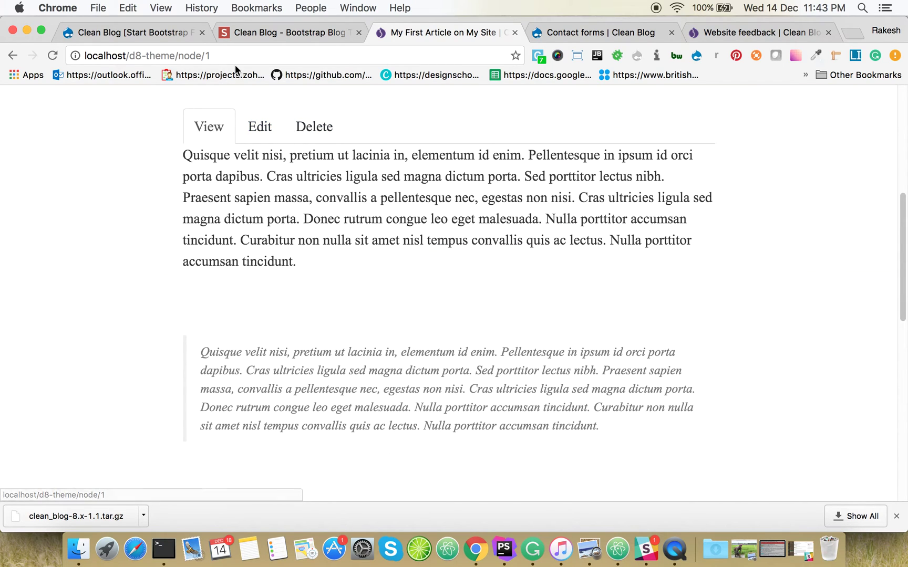
click(214, 53)
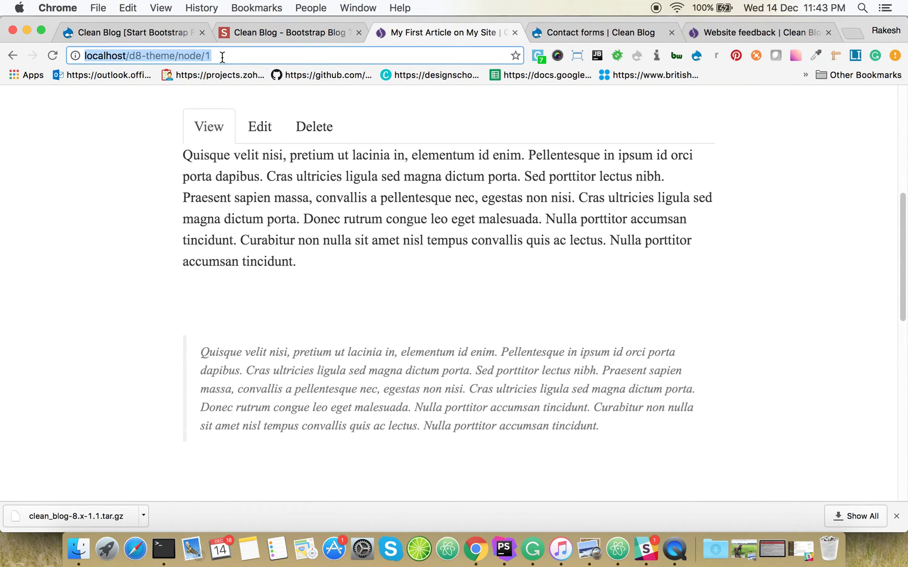
key(super+c)
scroll(263, 158, up, 3)
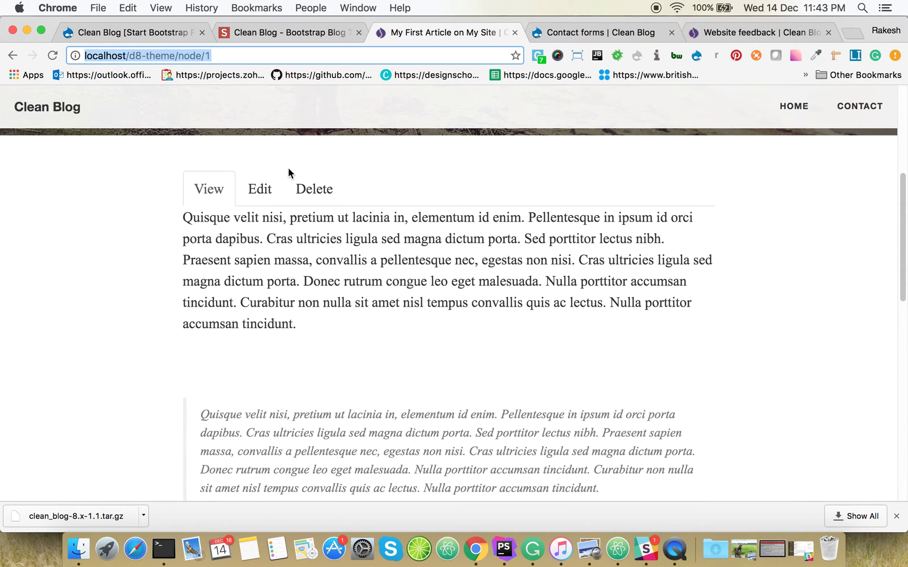
key(super+c)
key(super+n)
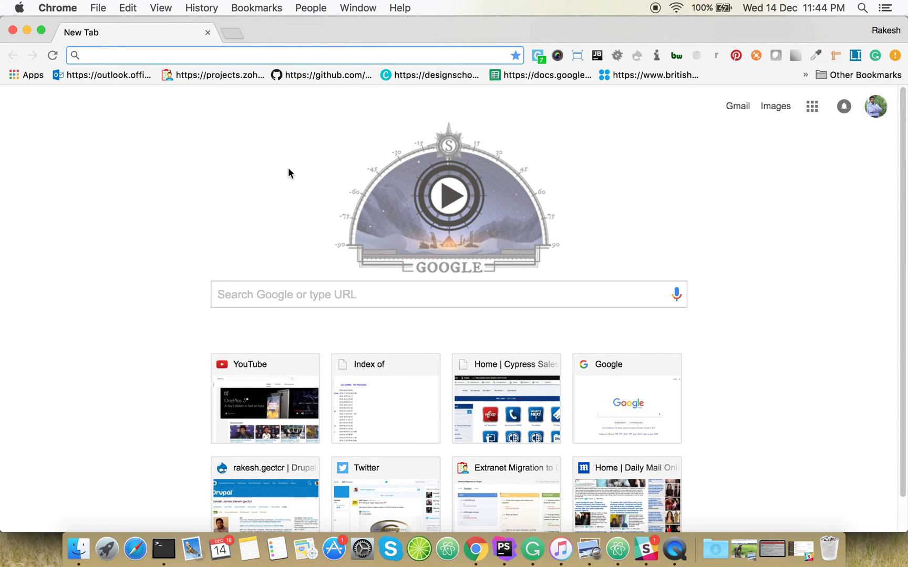
Step: Open the copied article URL in an incognito window and review the article
key(super+shift+n)
key(super+v)
key(Return)
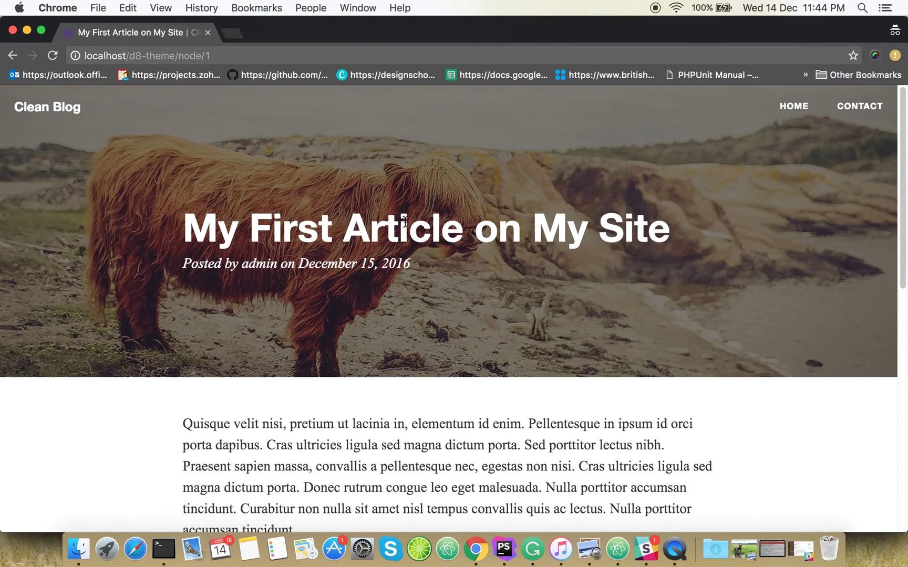
scroll(442, 262, down, 10)
scroll(442, 263, up, 10)
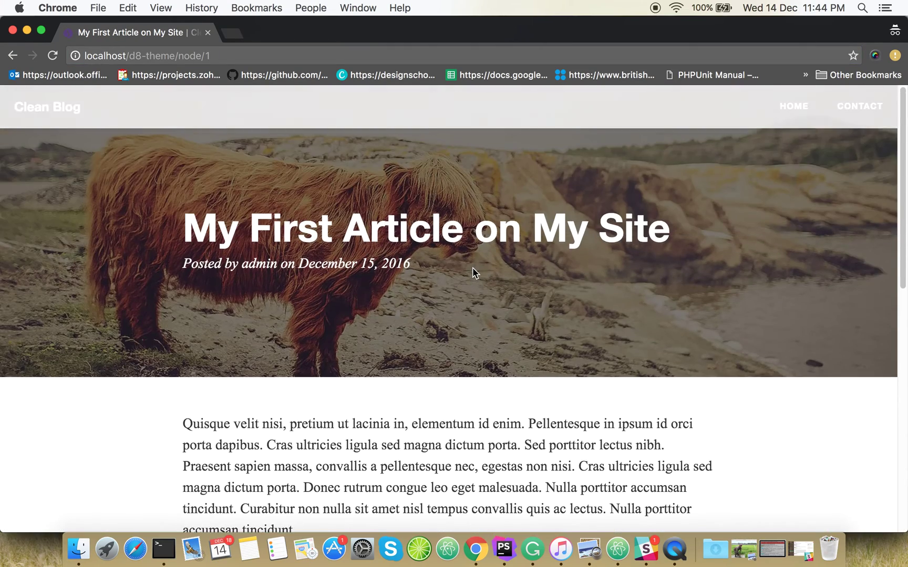
scroll(472, 269, down, 7)
scroll(386, 304, up, 5)
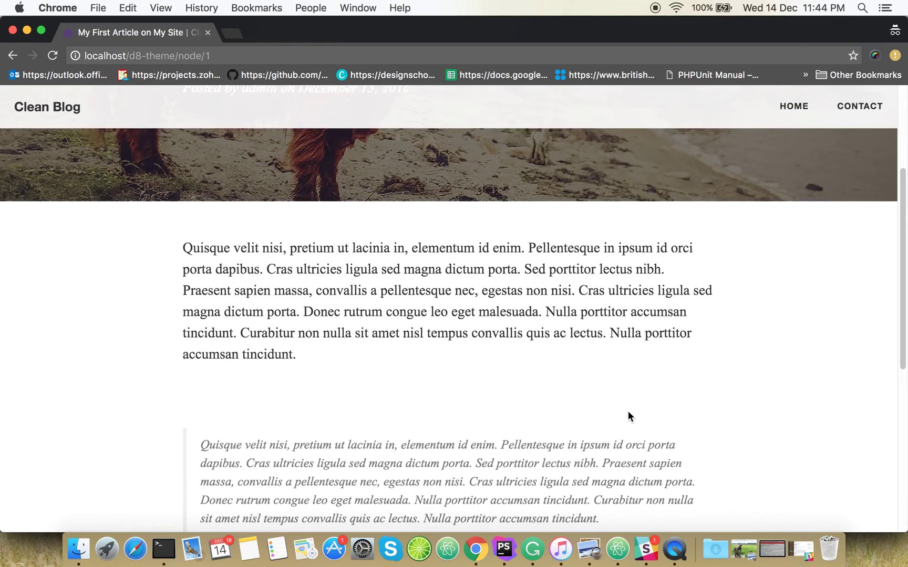
scroll(628, 415, down, 3)
scroll(629, 407, up, 6)
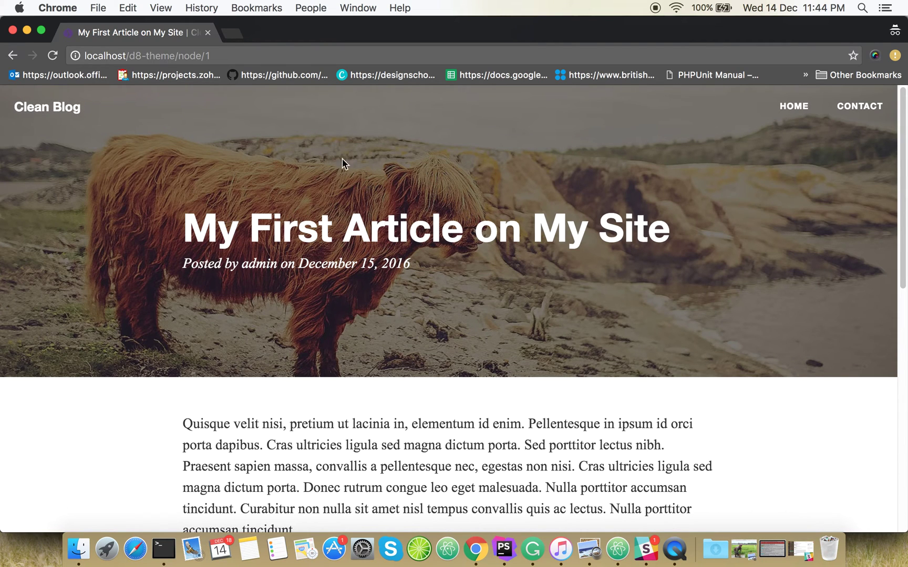
scroll(259, 188, down, 1)
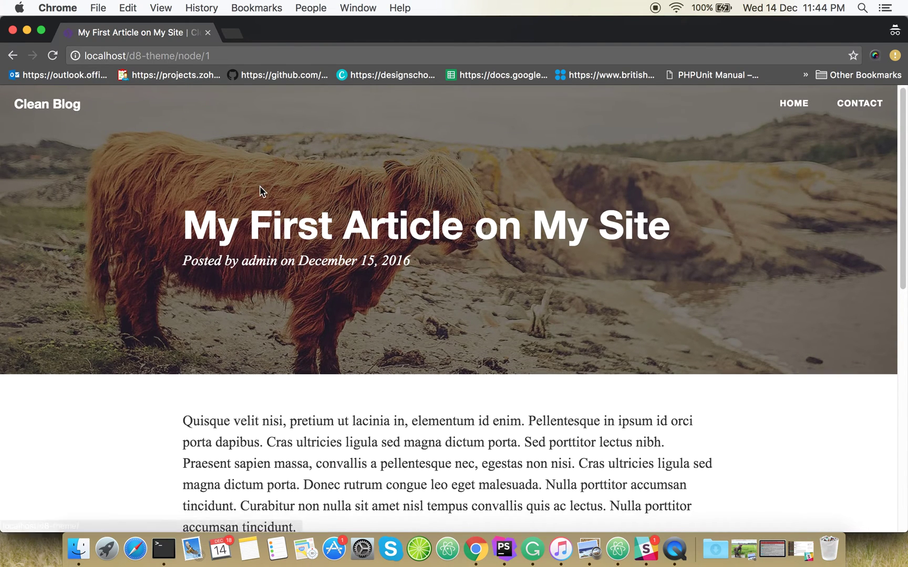
Step: Check the home page lists the article and the contact form loads, then minimize the window
click(39, 100)
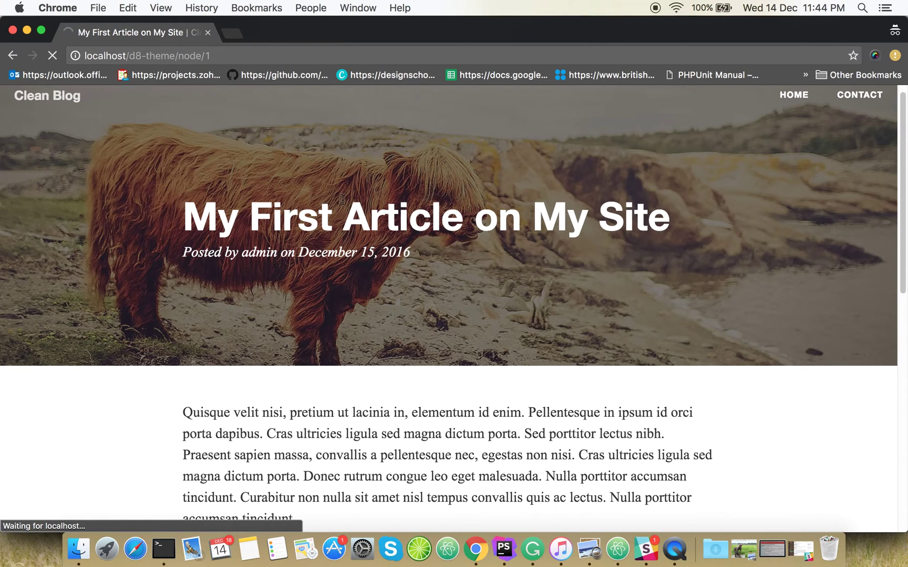
scroll(446, 259, down, 5)
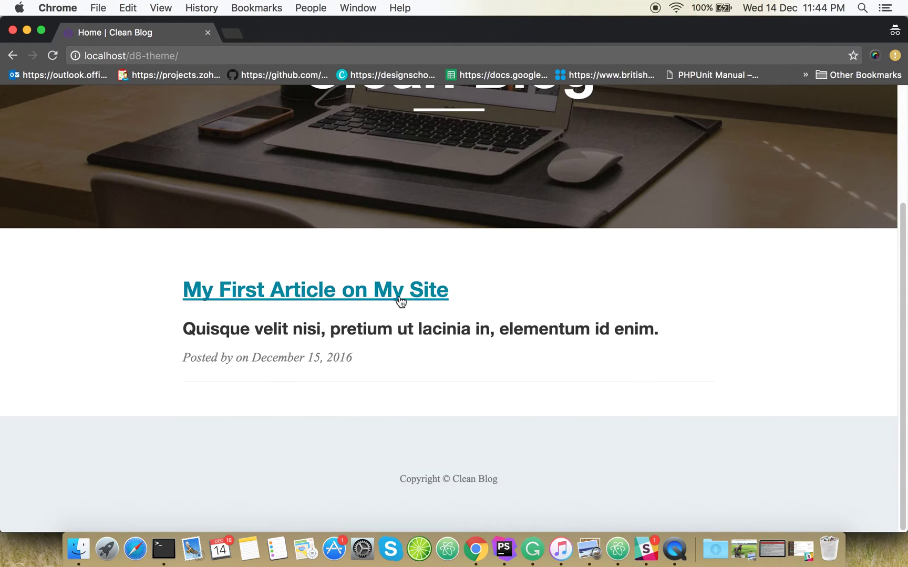
scroll(324, 334, up, 5)
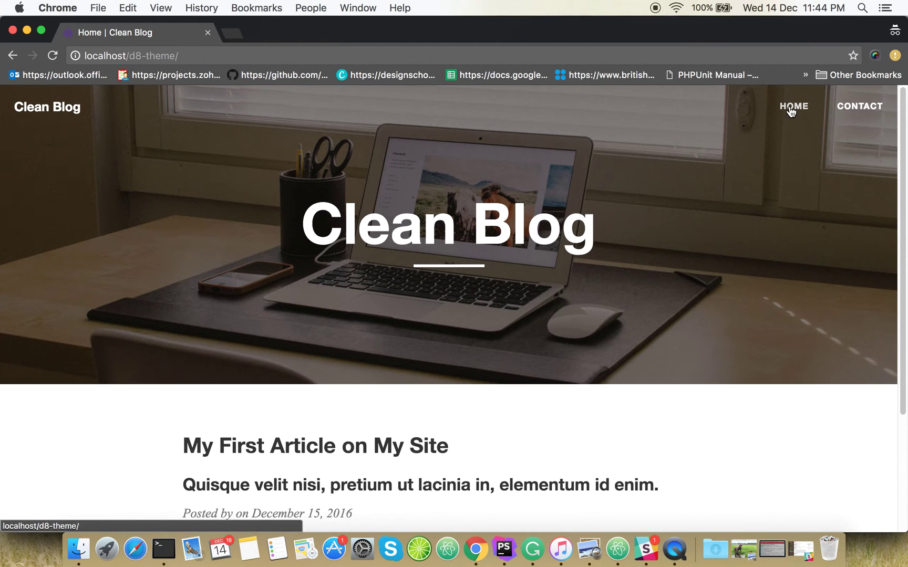
click(859, 114)
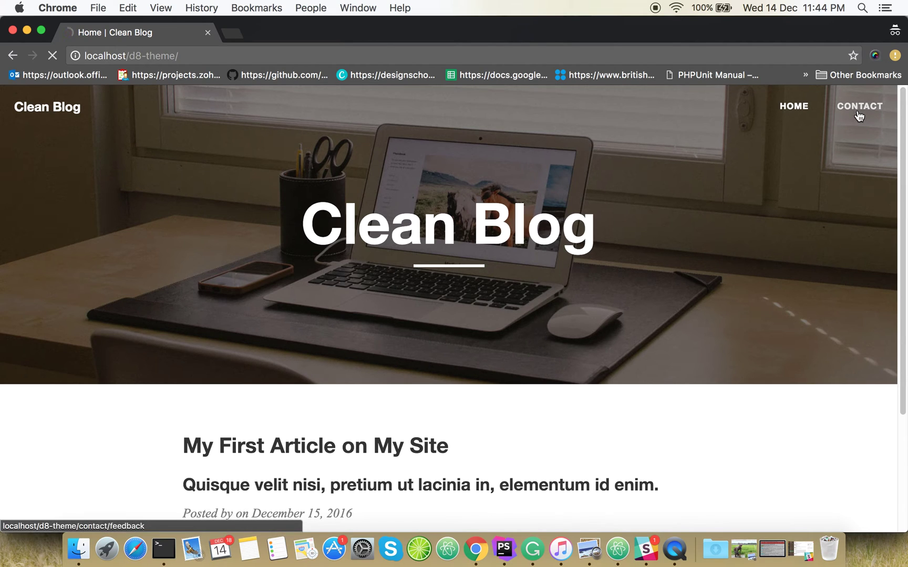
scroll(653, 259, down, 5)
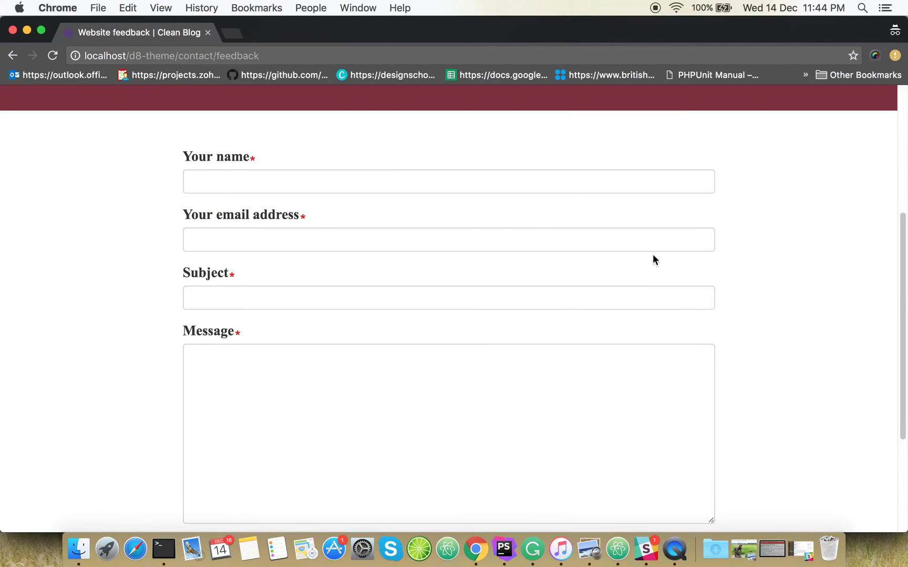
scroll(653, 259, down, 3)
scroll(651, 261, up, 8)
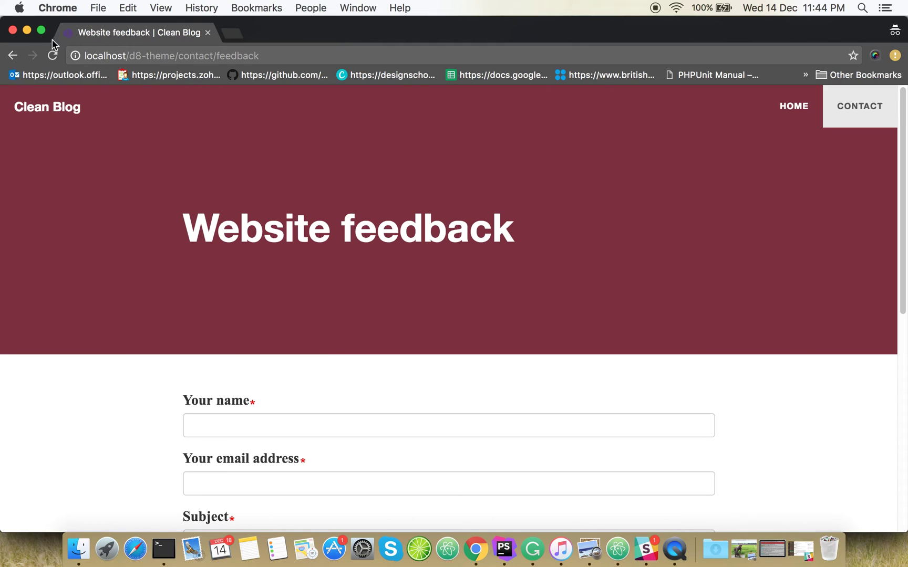
click(27, 30)
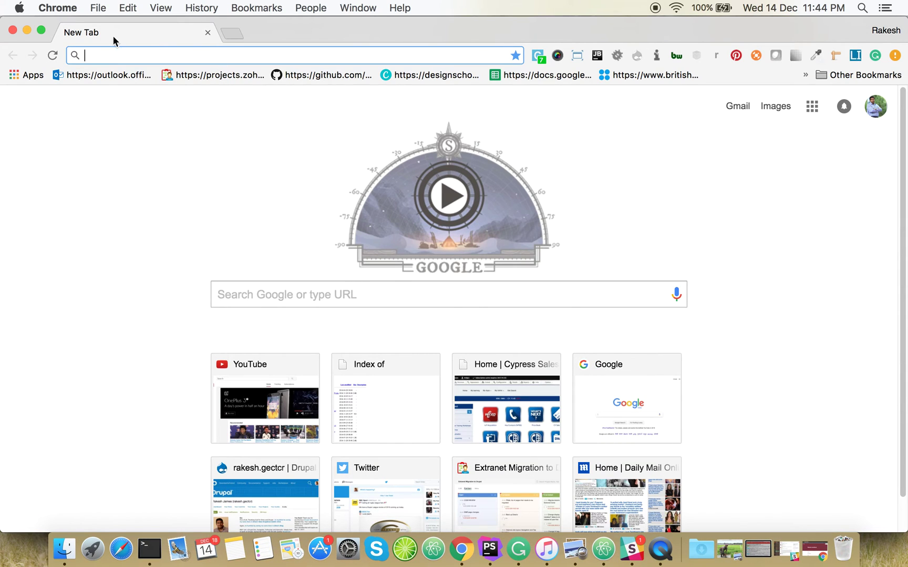
Step: Remove the contact-bg.jpg image from the article and re-save it as published
click(14, 30)
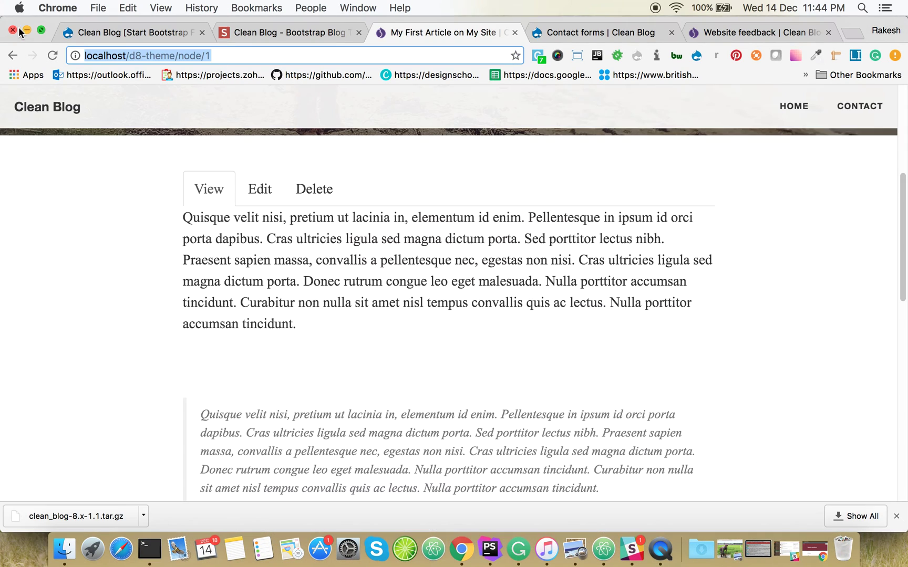
click(259, 194)
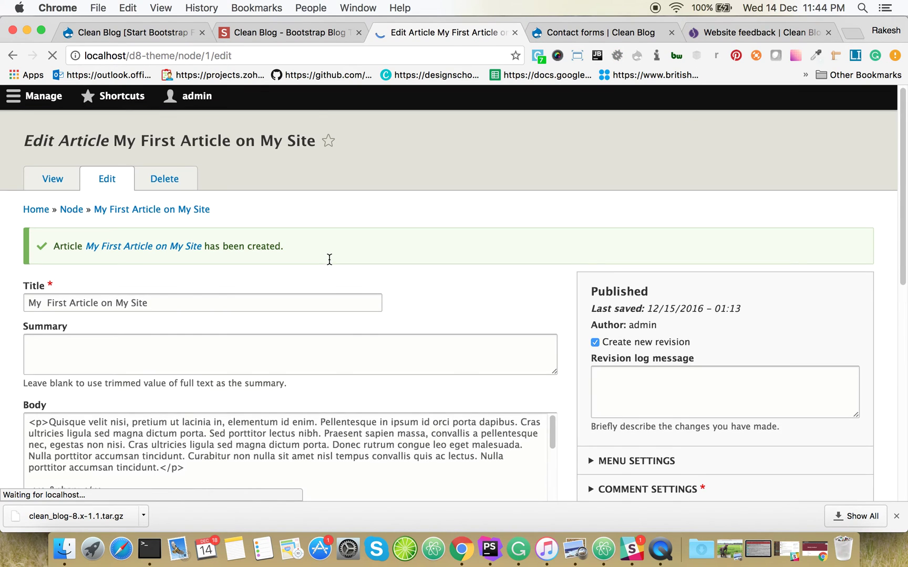
scroll(329, 260, down, 15)
click(190, 391)
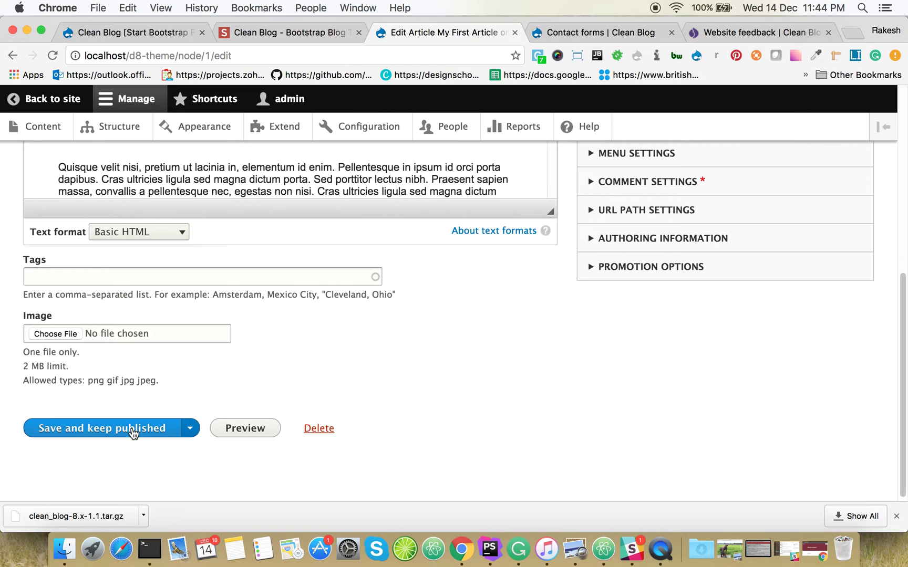
click(132, 431)
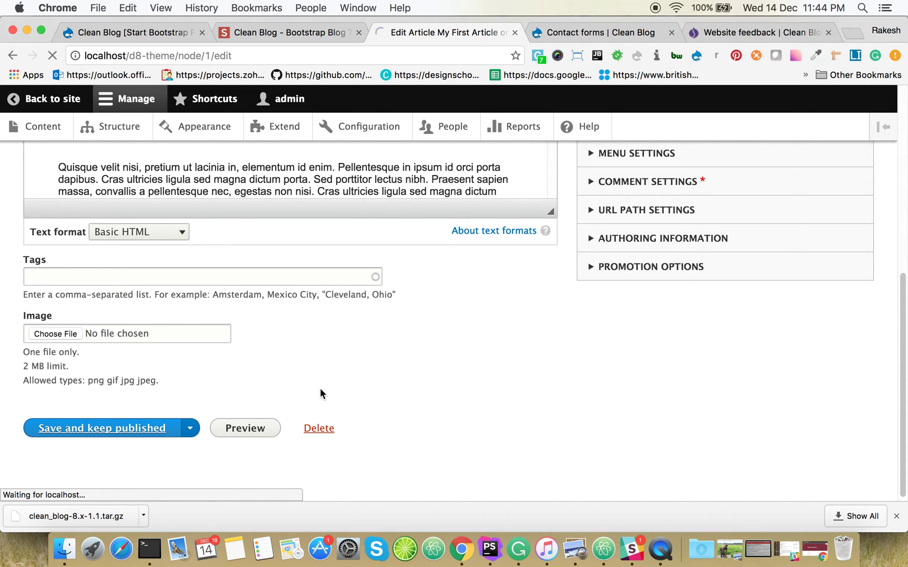
scroll(324, 294, down, 7)
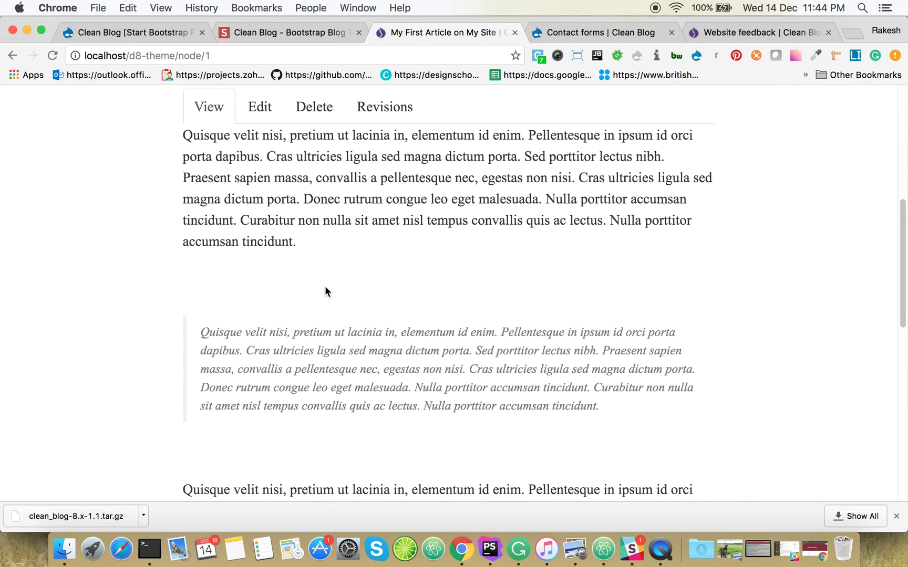
scroll(325, 290, down, 5)
scroll(326, 290, up, 15)
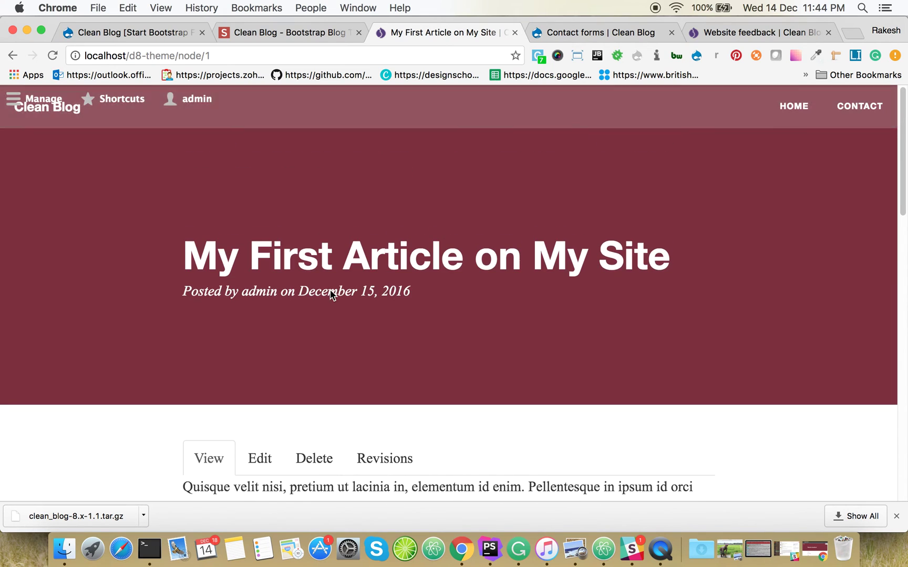
scroll(347, 299, down, 15)
scroll(237, 237, up, 5)
scroll(265, 267, down, 2)
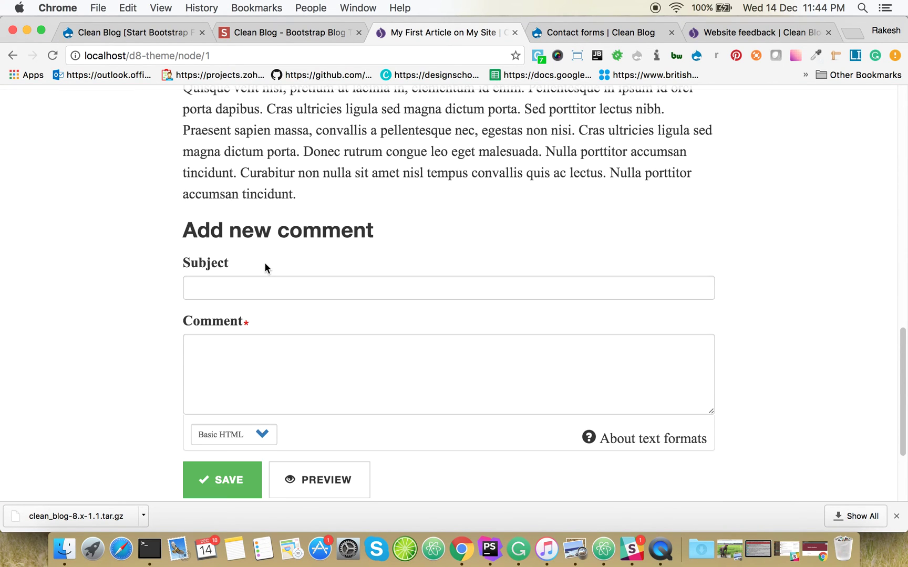
scroll(278, 276, up, 6)
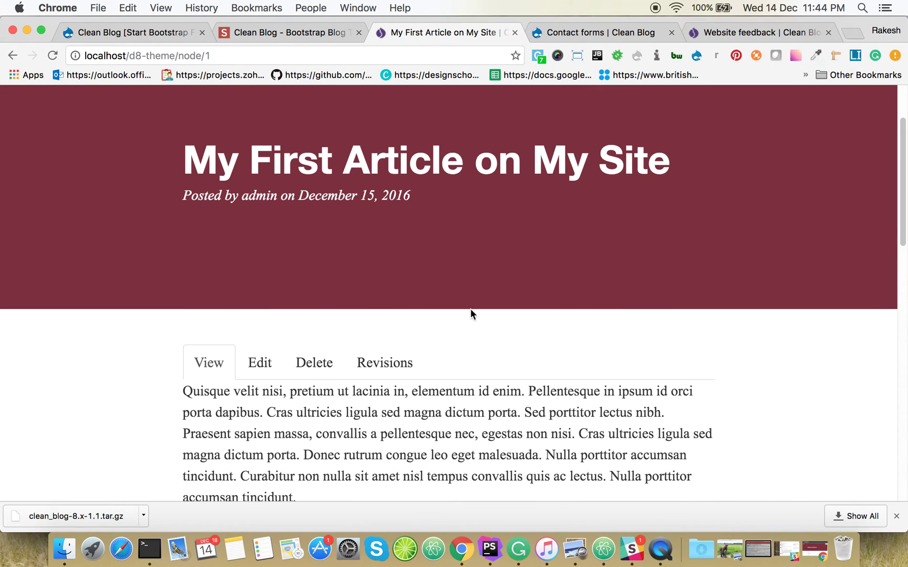
scroll(470, 315, up, 3)
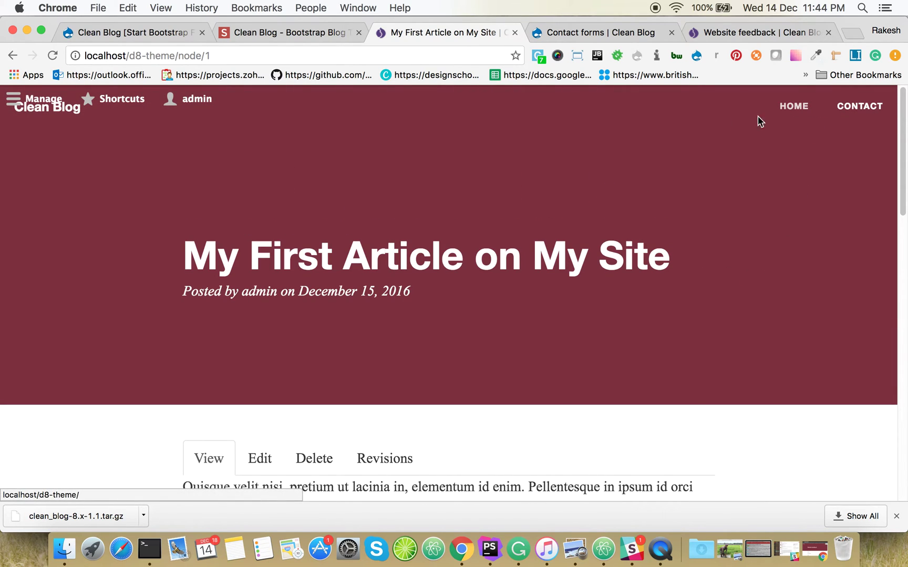
click(37, 105)
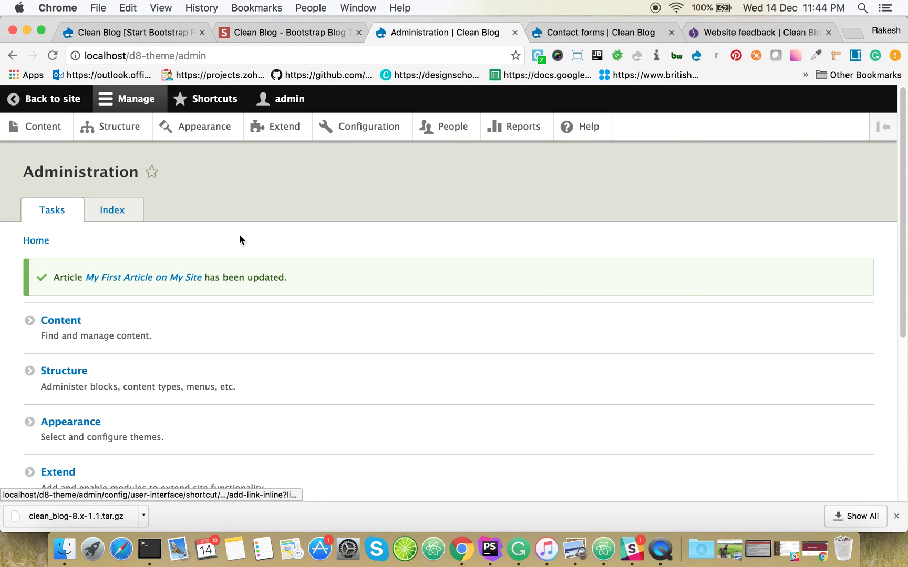
Step: Filter the Extend list by 'ge' and install the Devel generate module
click(281, 126)
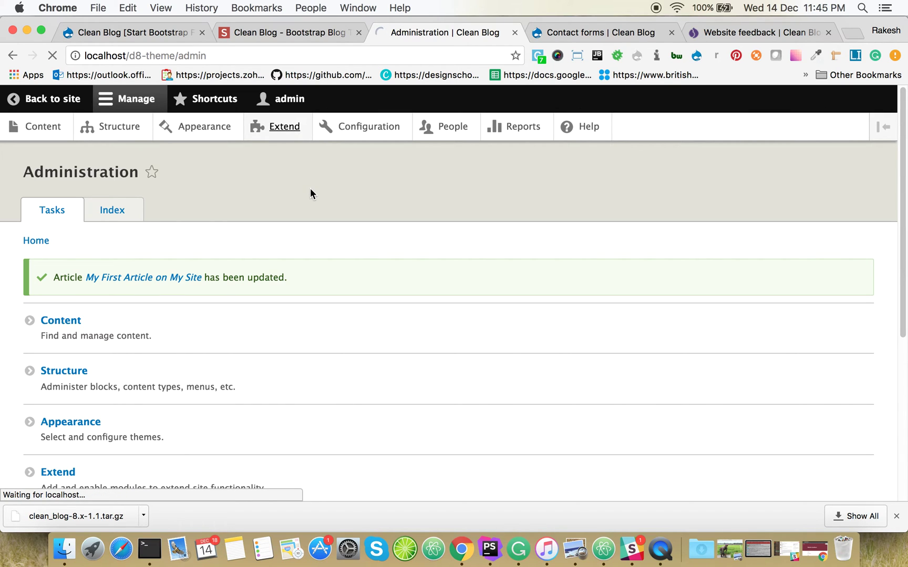
scroll(209, 349, down, 3)
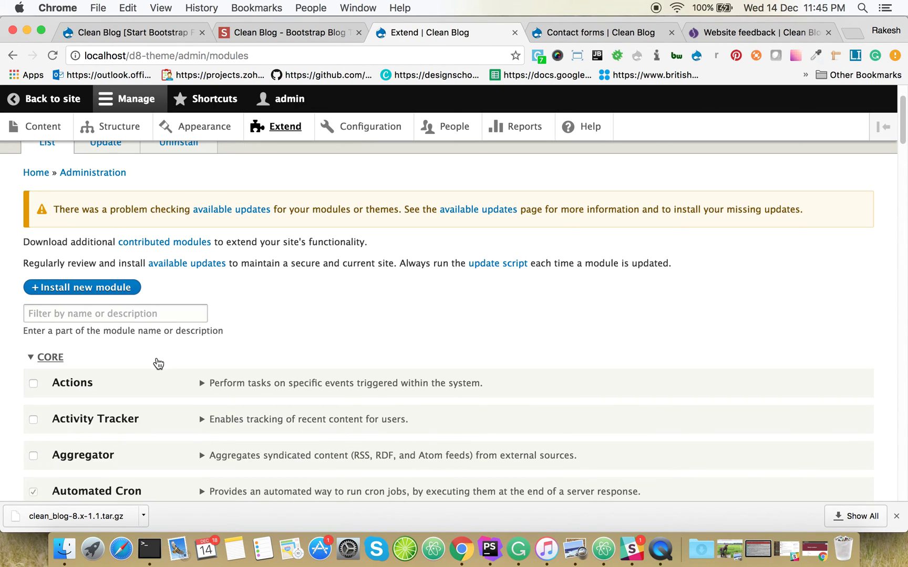
click(156, 314)
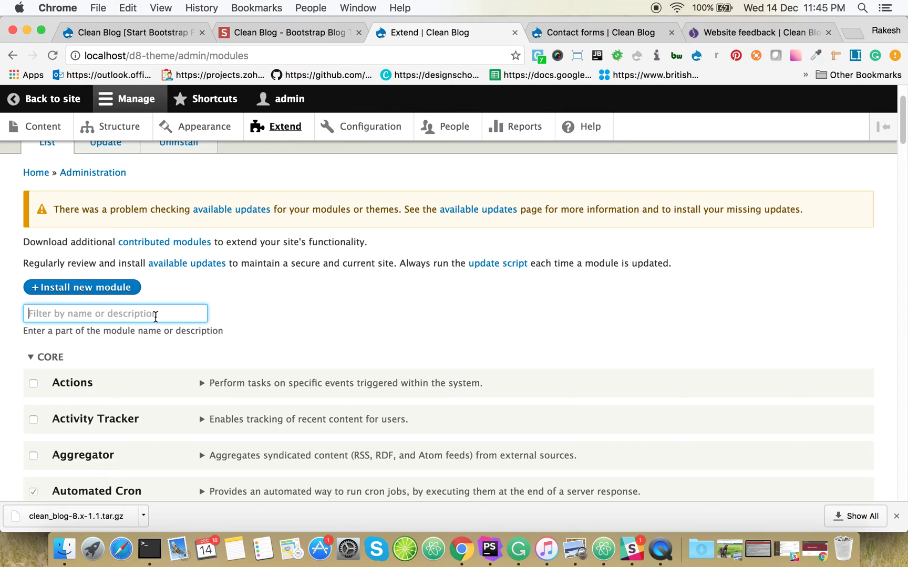
text(ge)
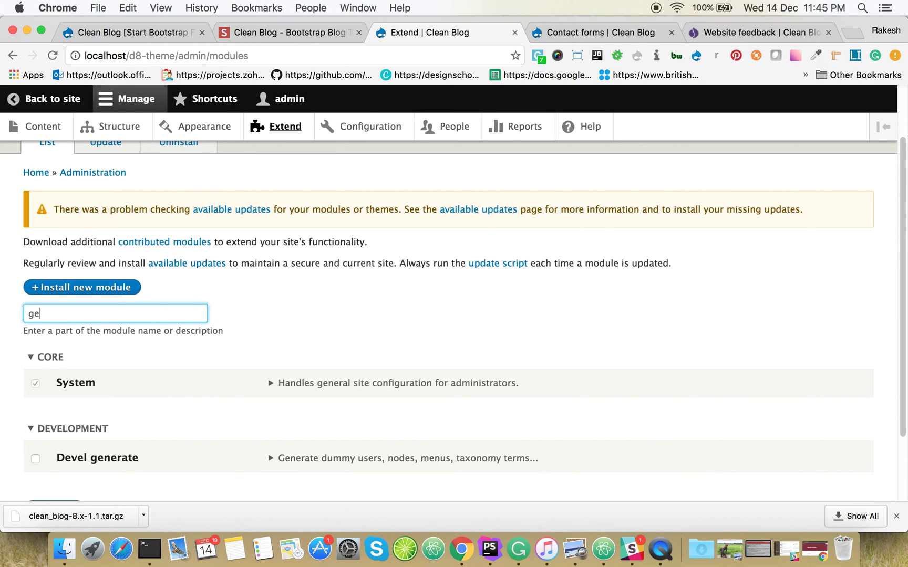
scroll(131, 452, down, 1)
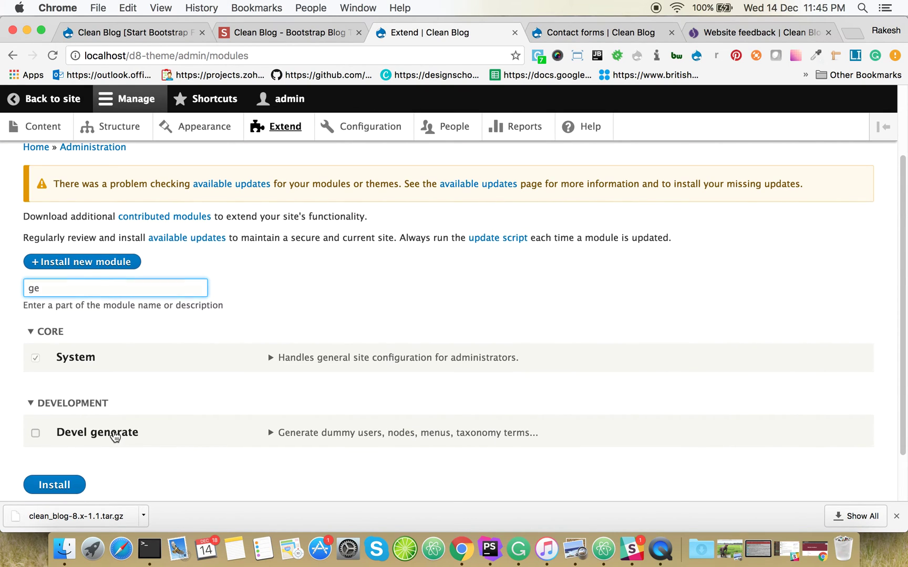
click(113, 434)
click(58, 484)
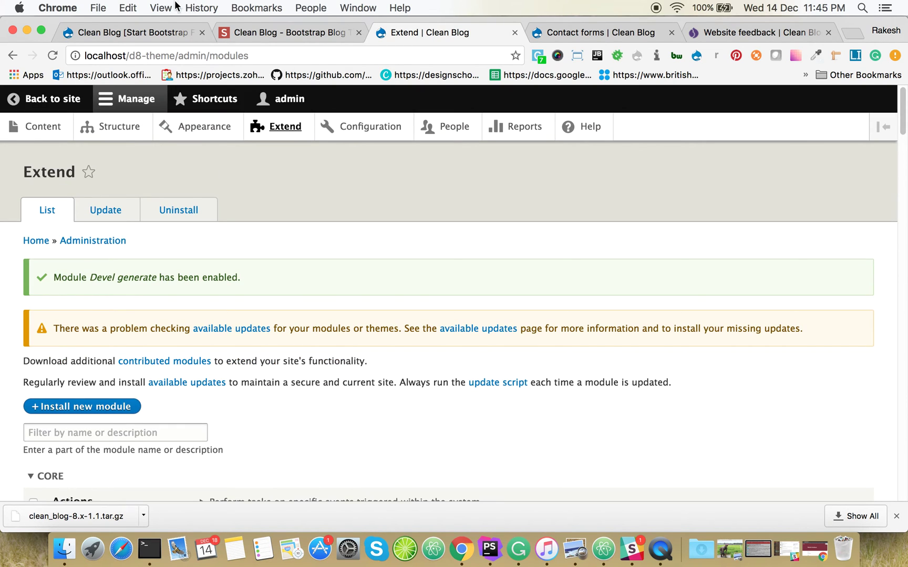
click(364, 132)
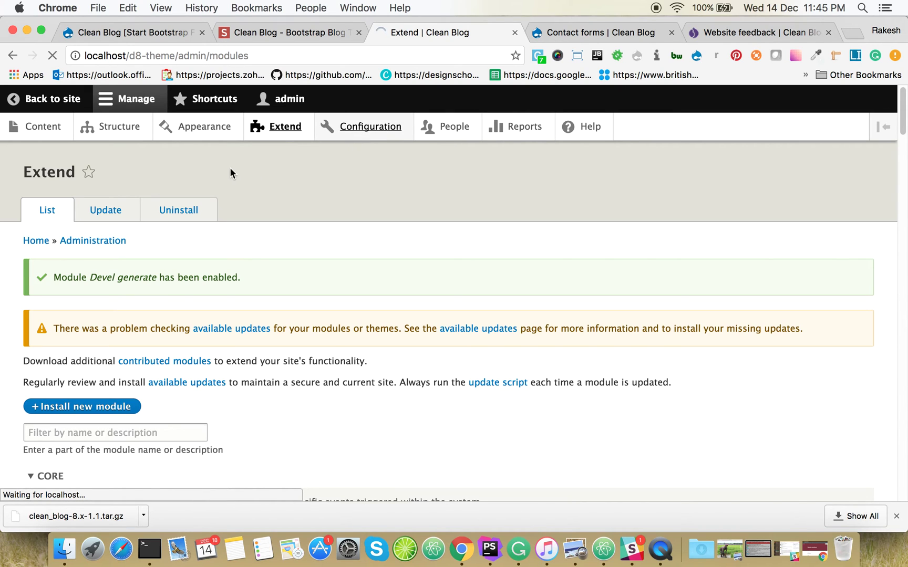
Step: Open the Generate content form and tick Article as the content type
scroll(219, 173, down, 8)
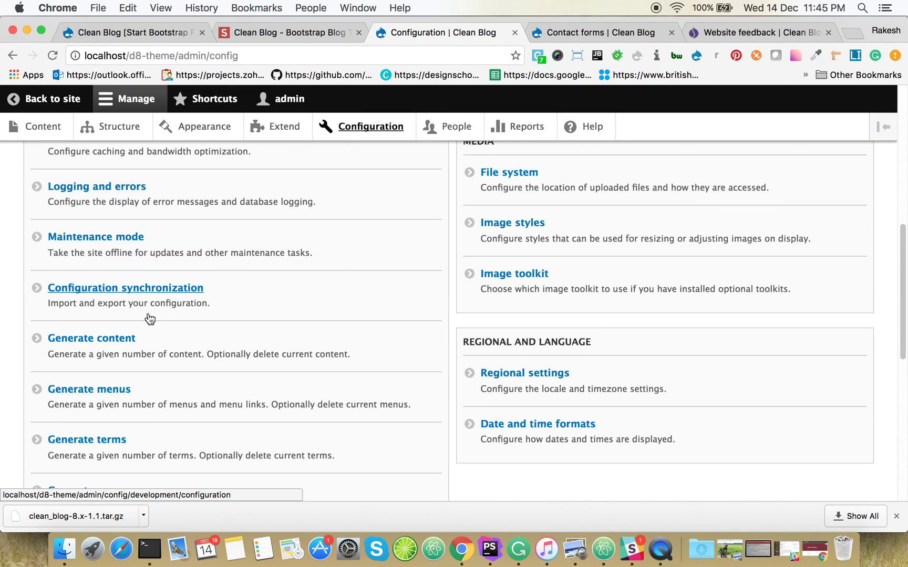
click(103, 340)
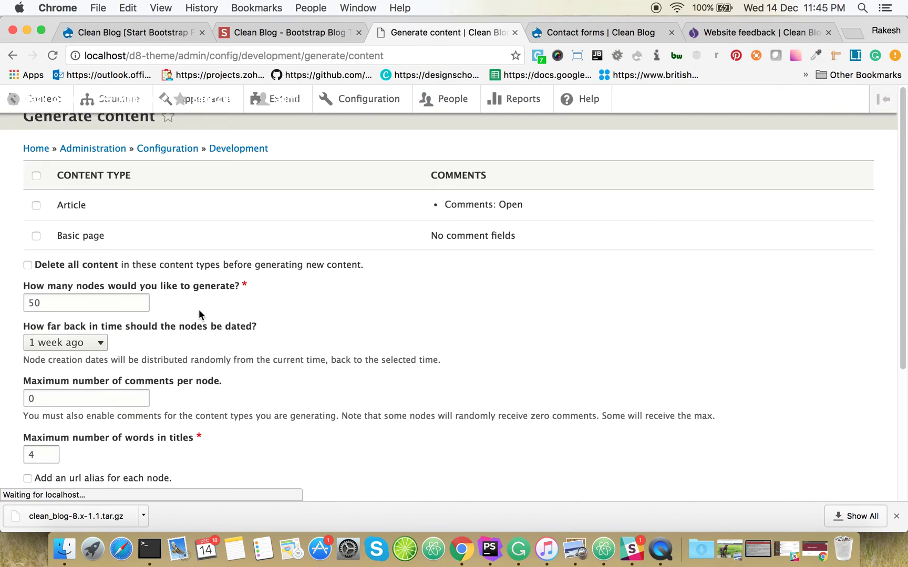
scroll(199, 307, down, 3)
scroll(94, 327, down, 3)
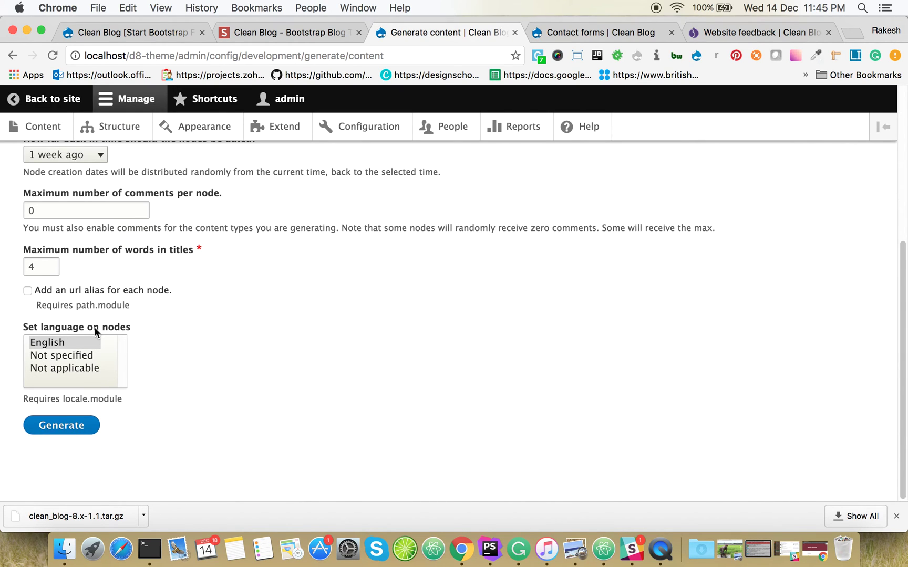
scroll(100, 330, up, 3)
scroll(100, 330, up, 5)
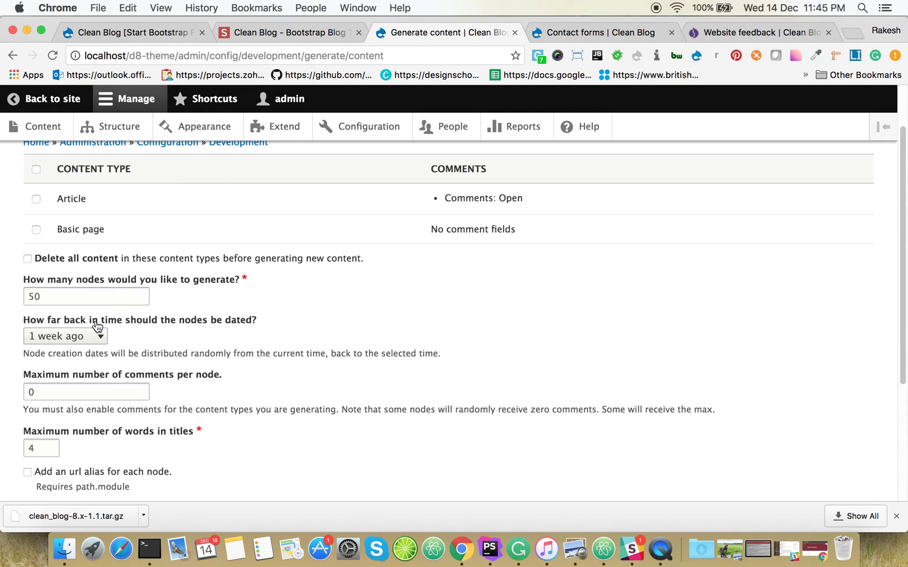
click(36, 200)
scroll(150, 270, up, 3)
scroll(161, 293, down, 2)
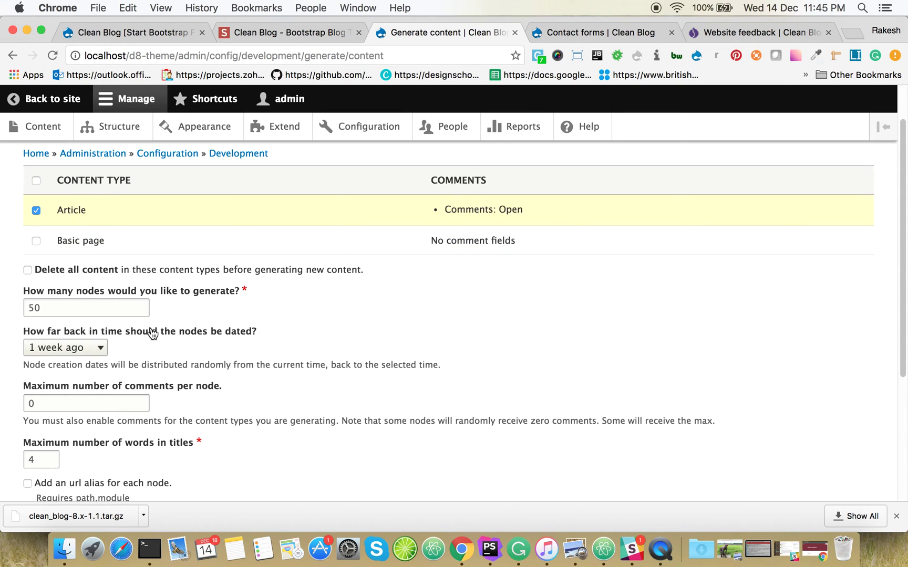
scroll(188, 315, down, 8)
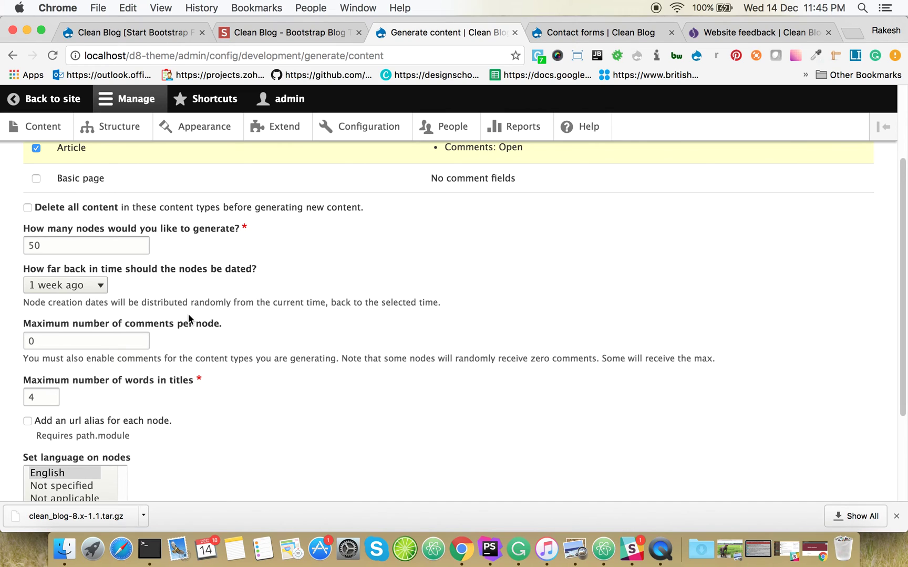
scroll(188, 318, up, 7)
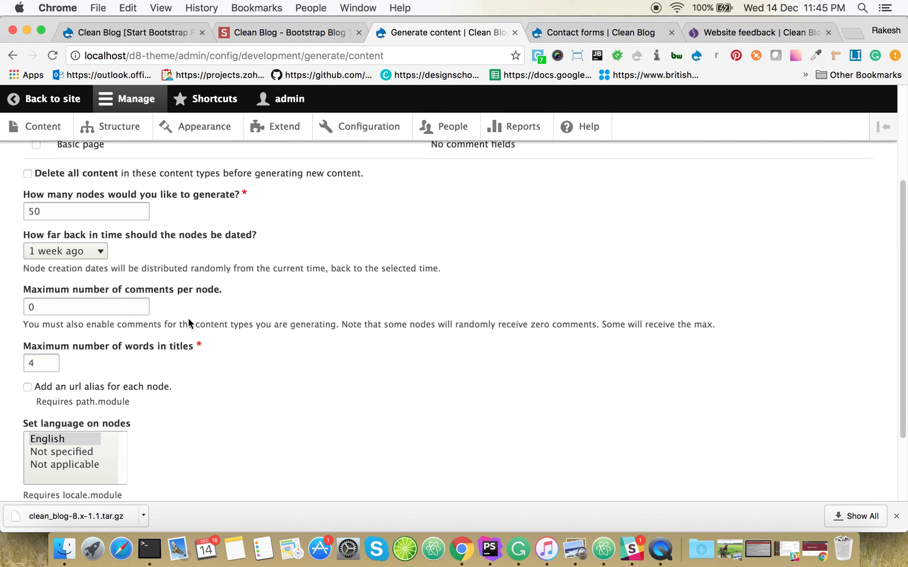
scroll(190, 318, up, 3)
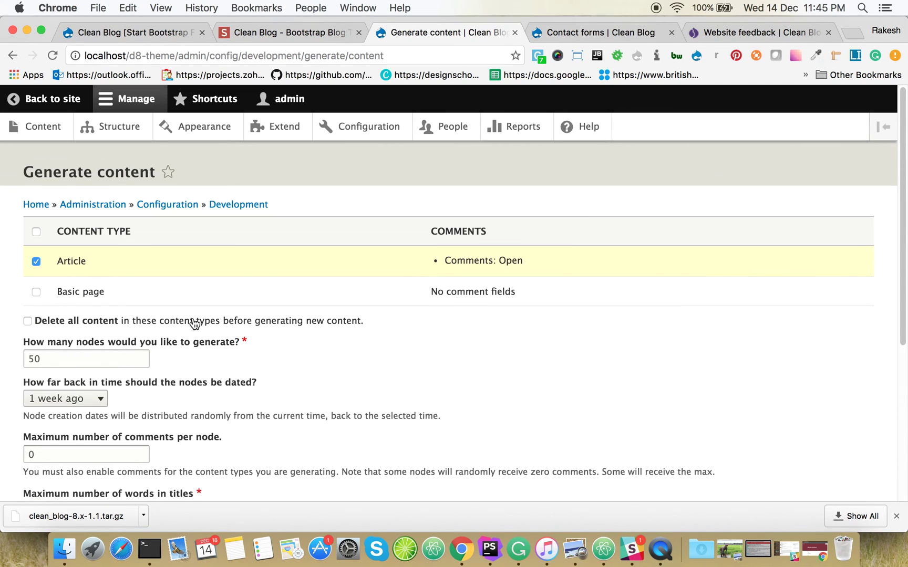
scroll(190, 318, down, 5)
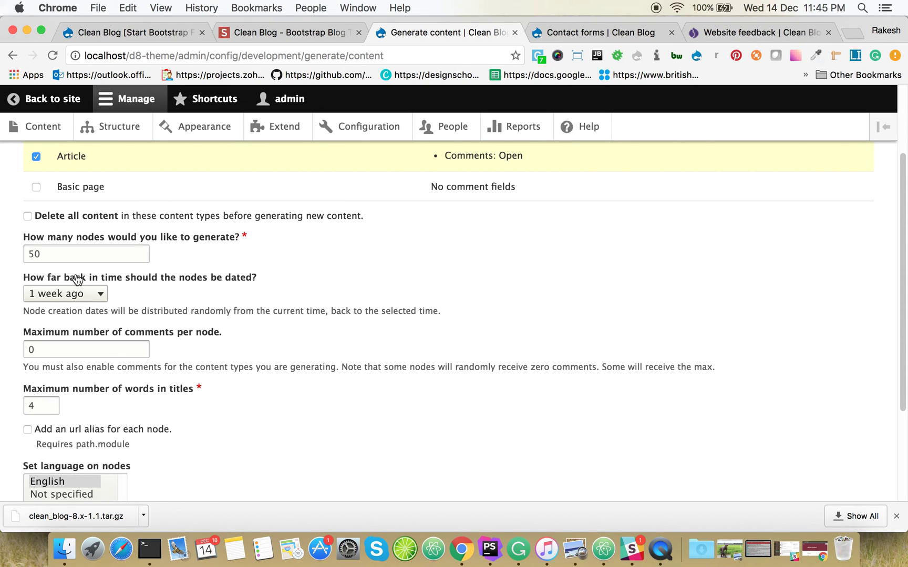
Step: Set the node count to 25, generate the content, and return to the blog
double_click(71, 257)
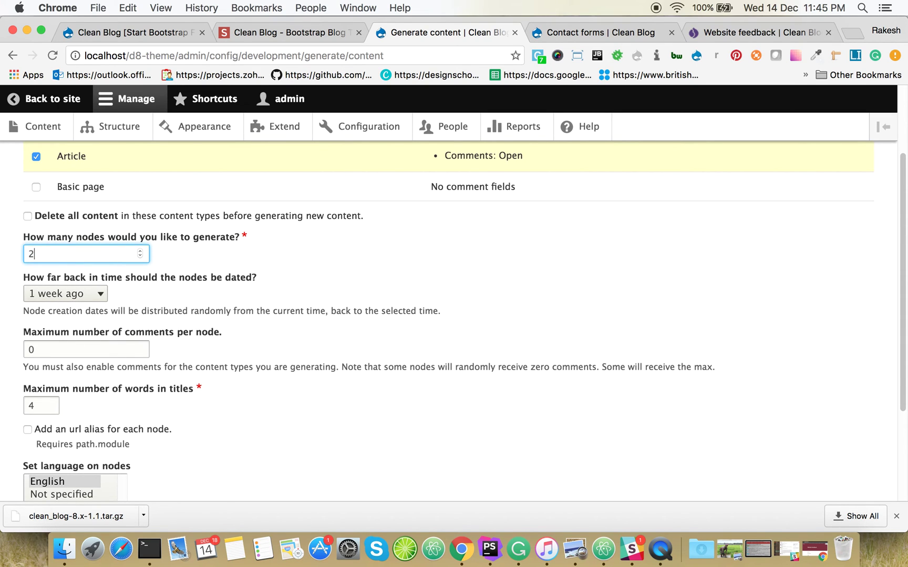
scroll(71, 258, down, 6)
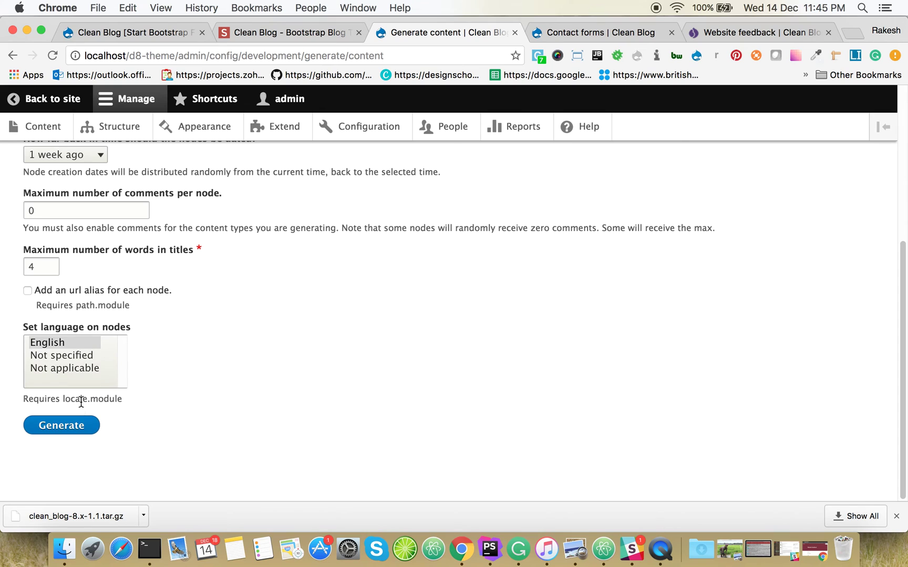
click(63, 425)
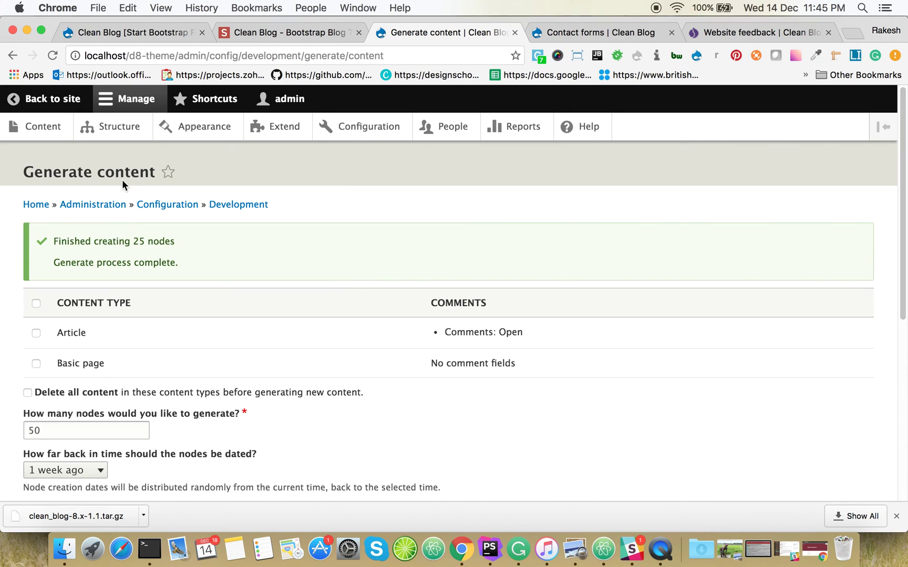
click(49, 101)
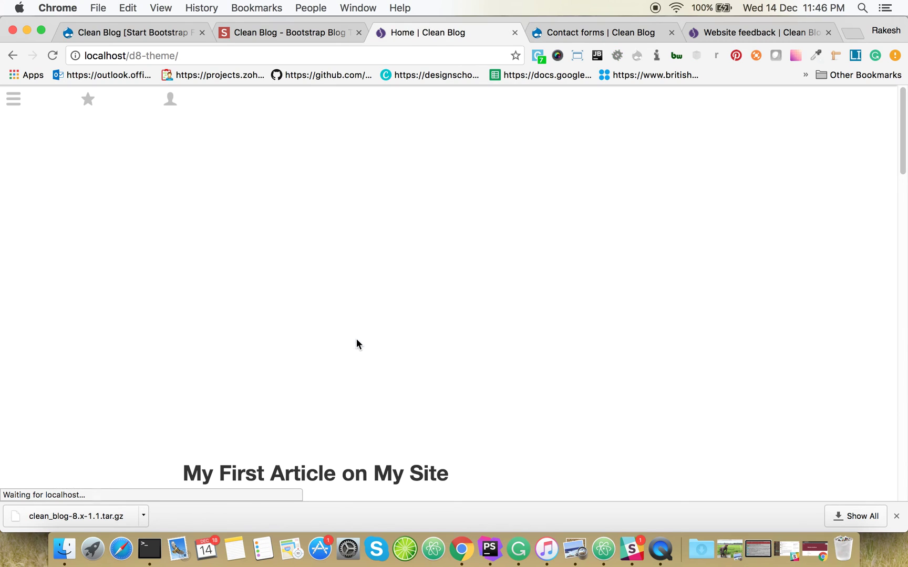
Step: Browse the generated posts on the front page, paging to Older Posts and back to the newest
scroll(366, 345, down, 15)
scroll(368, 347, down, 3)
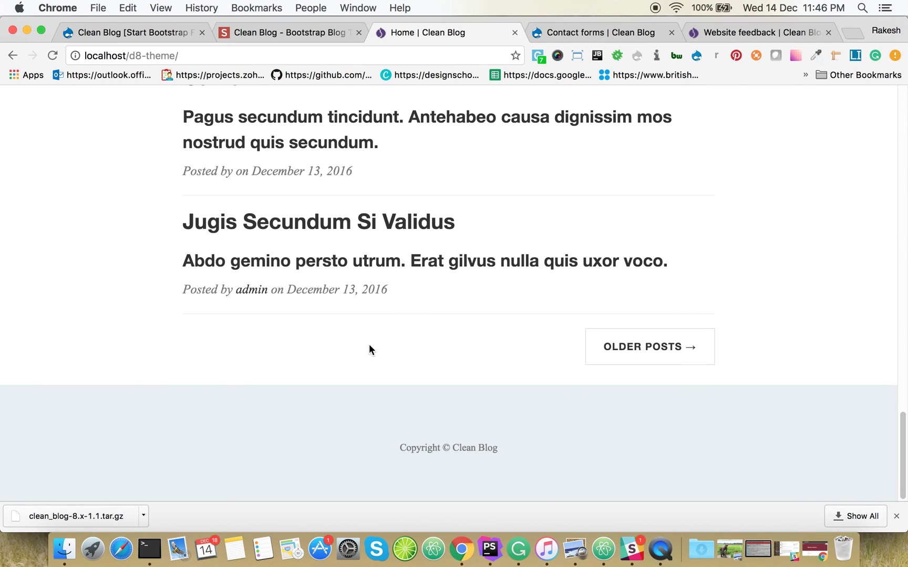
scroll(393, 336, up, 20)
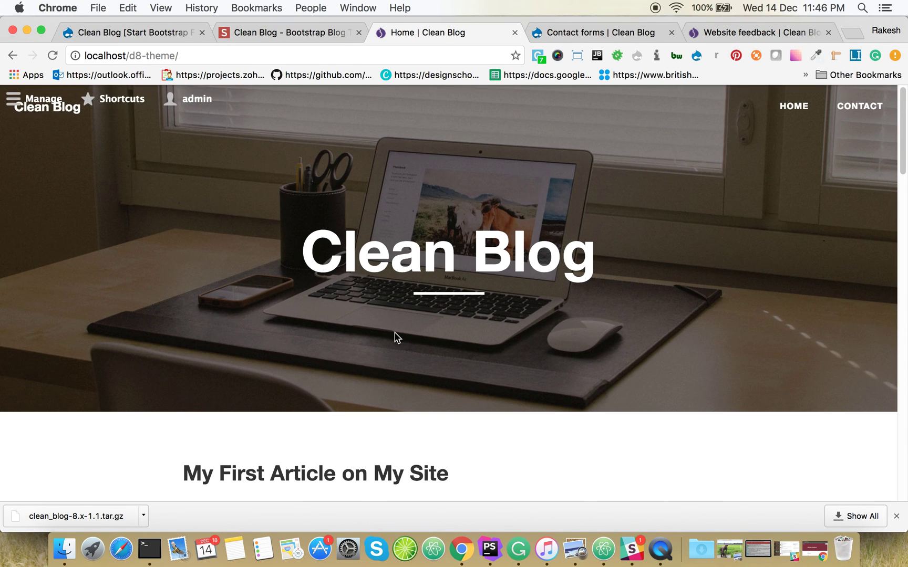
scroll(396, 338, down, 15)
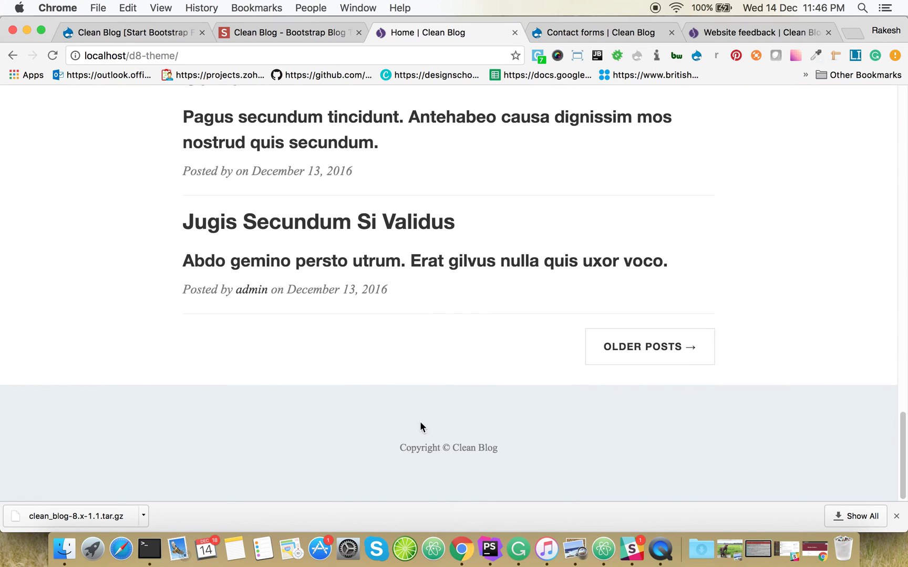
click(652, 361)
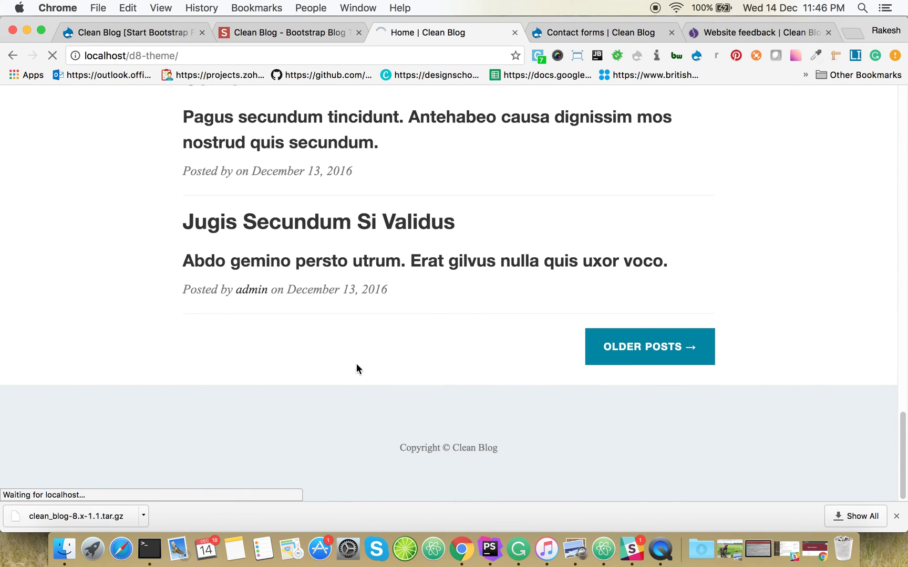
scroll(347, 357, down, 10)
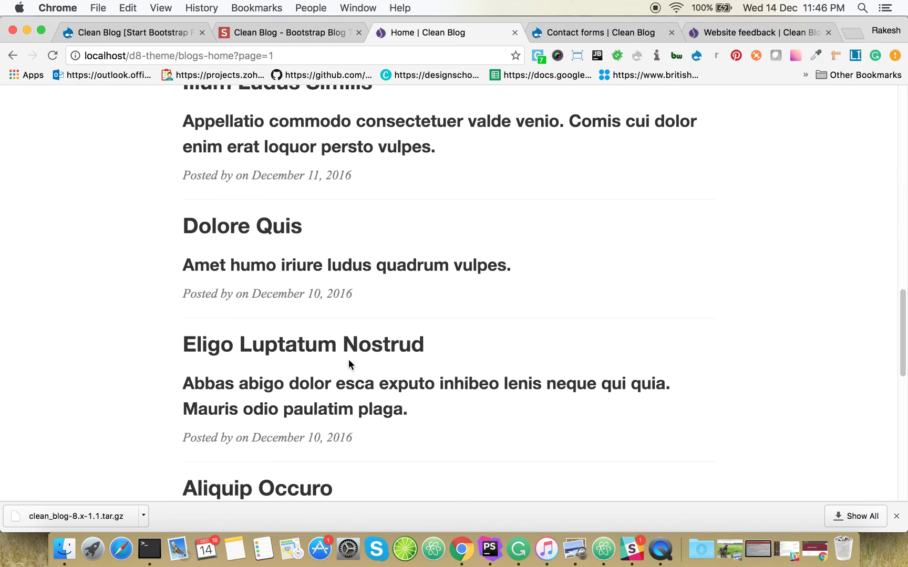
scroll(348, 363, down, 10)
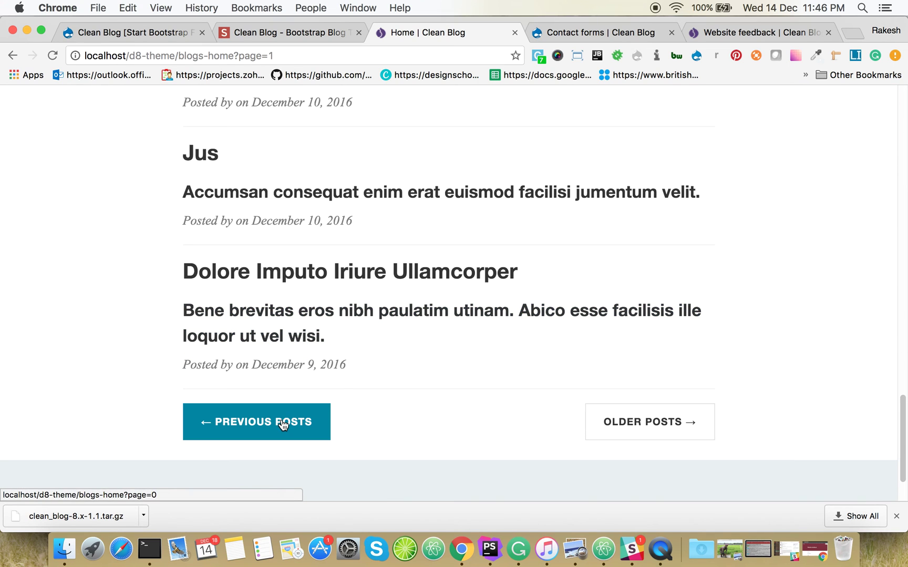
click(283, 424)
Step: Open the Abluo Eros Tation article at node/12 and scroll through it
scroll(336, 388, up, 10)
scroll(368, 387, down, 6)
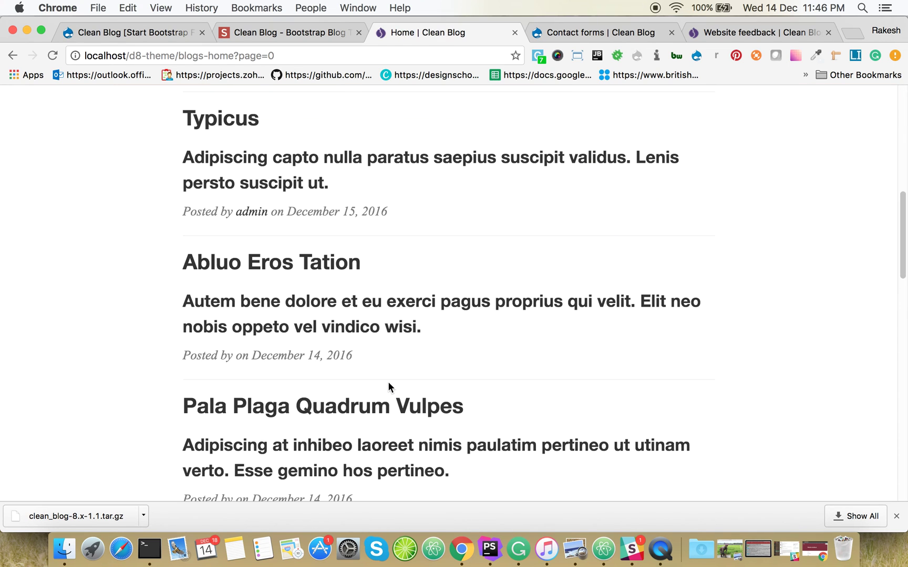
click(322, 308)
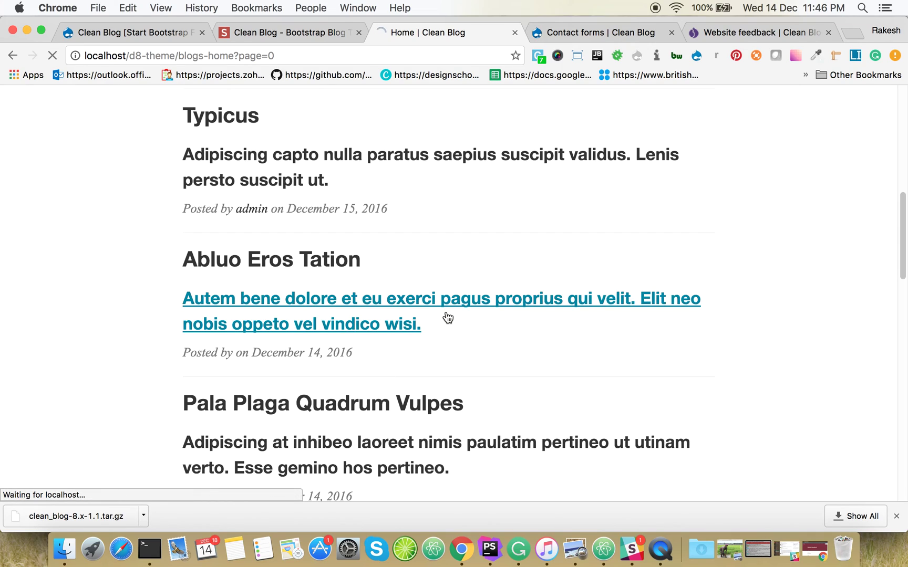
scroll(381, 332, down, 10)
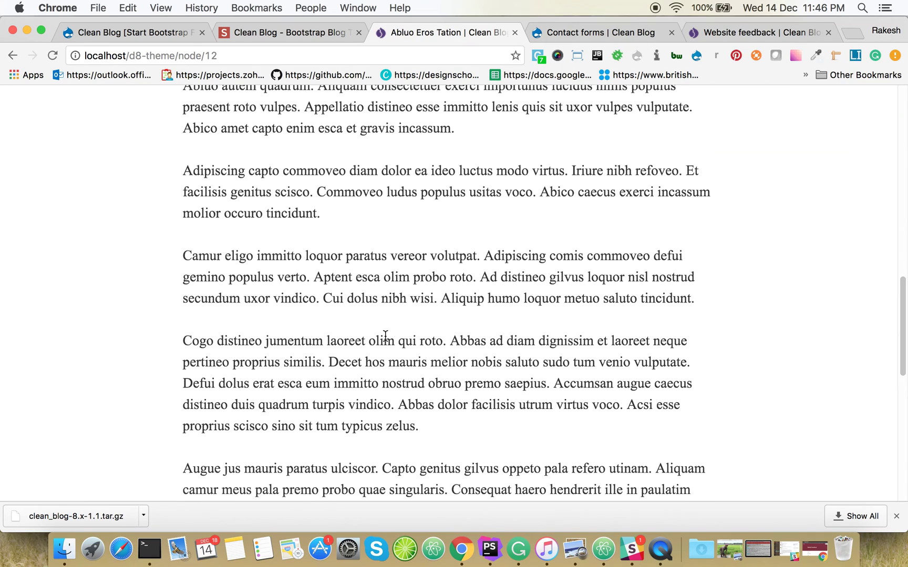
scroll(385, 335, down, 10)
scroll(389, 331, up, 20)
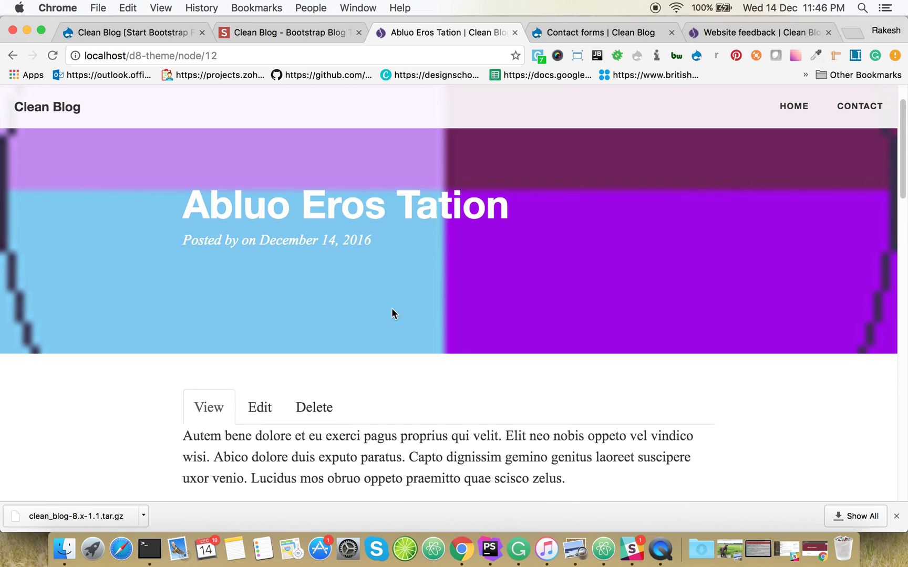
scroll(364, 263, up, 2)
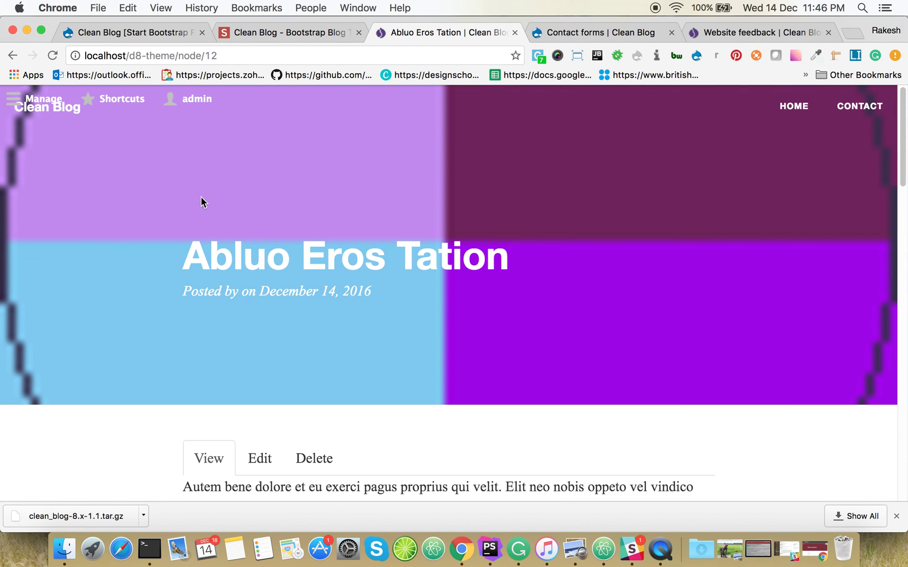
click(144, 38)
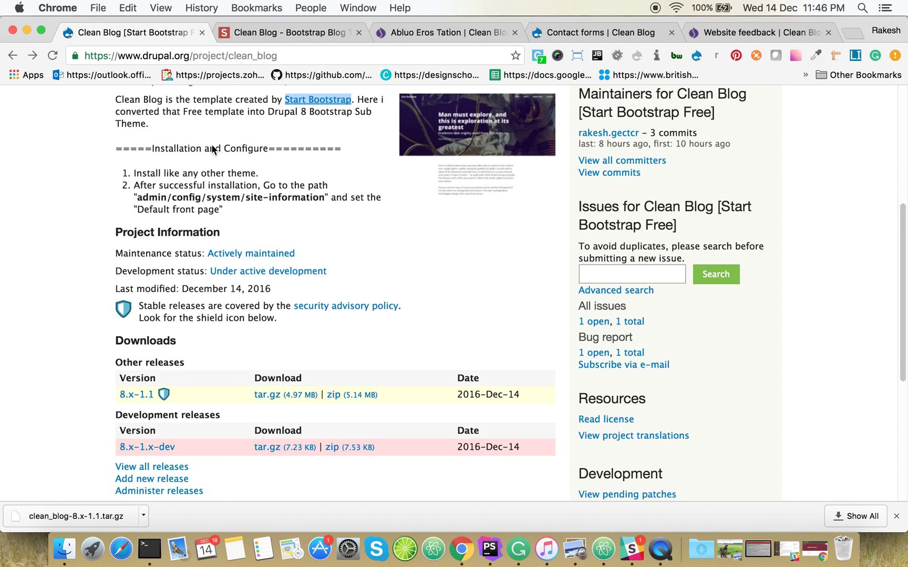
scroll(323, 240, up, 5)
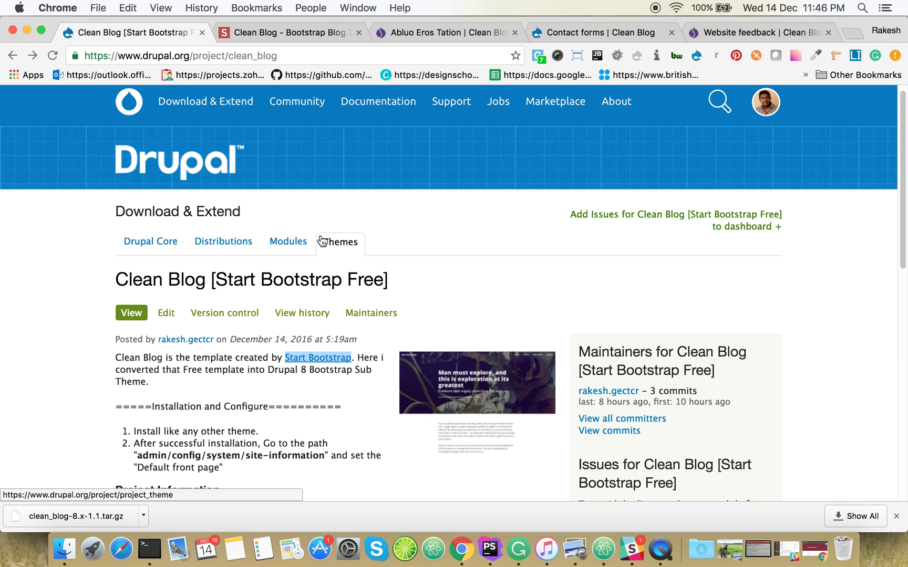
click(462, 33)
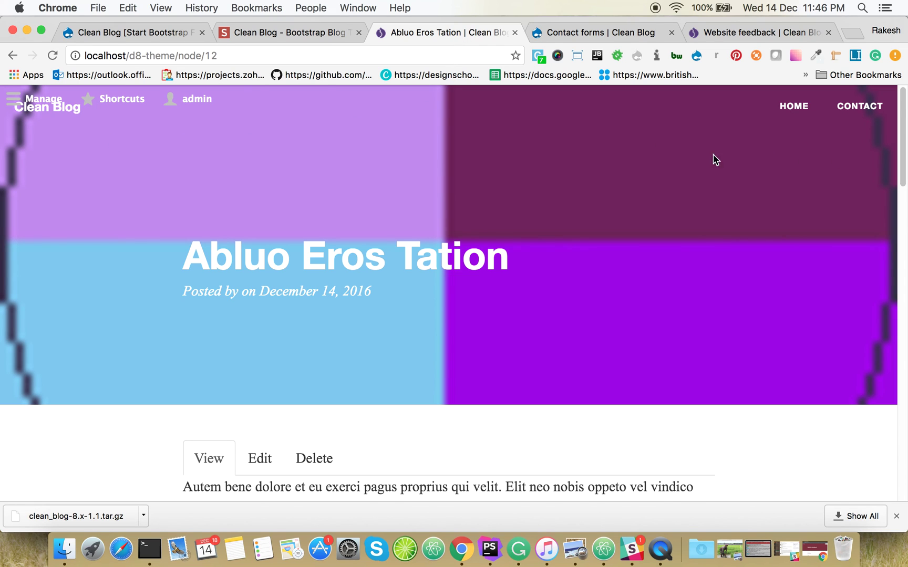
scroll(714, 158, down, 10)
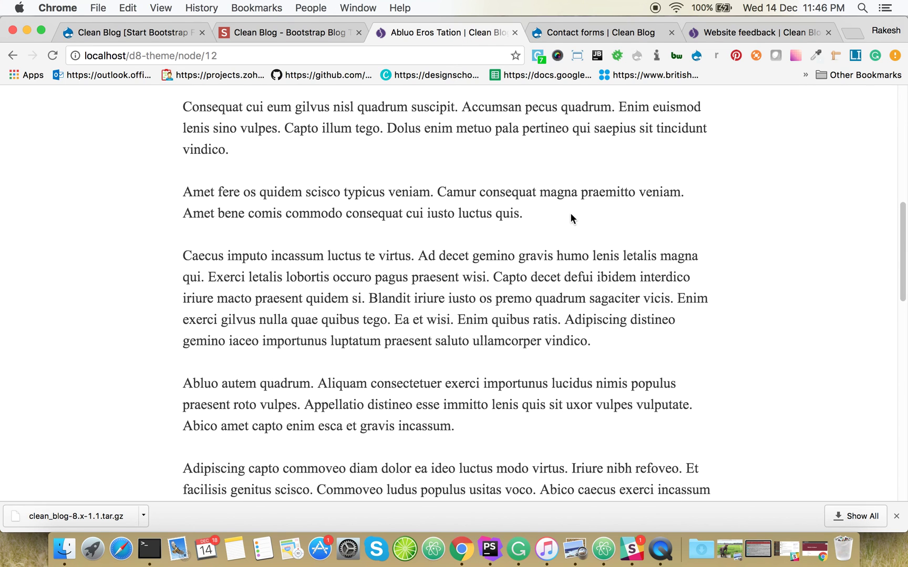
scroll(738, 210, up, 10)
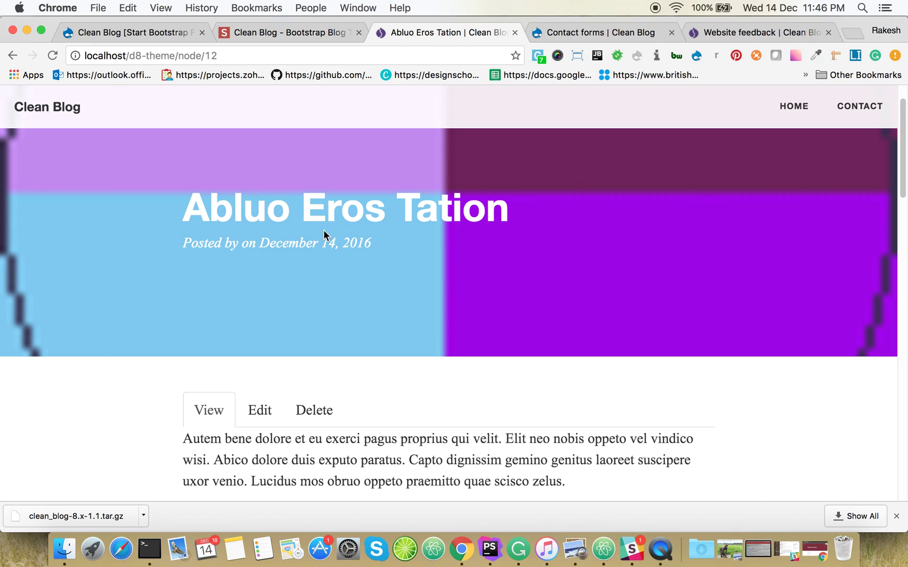